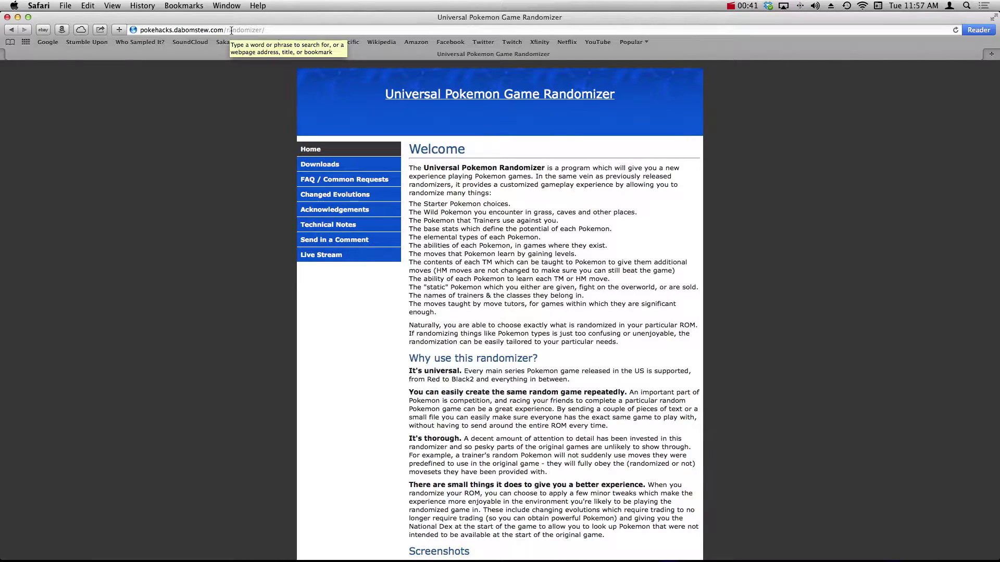
Download the current 1.6.1 release of the Randomizer from the site's downloads page
left_click(314, 169)
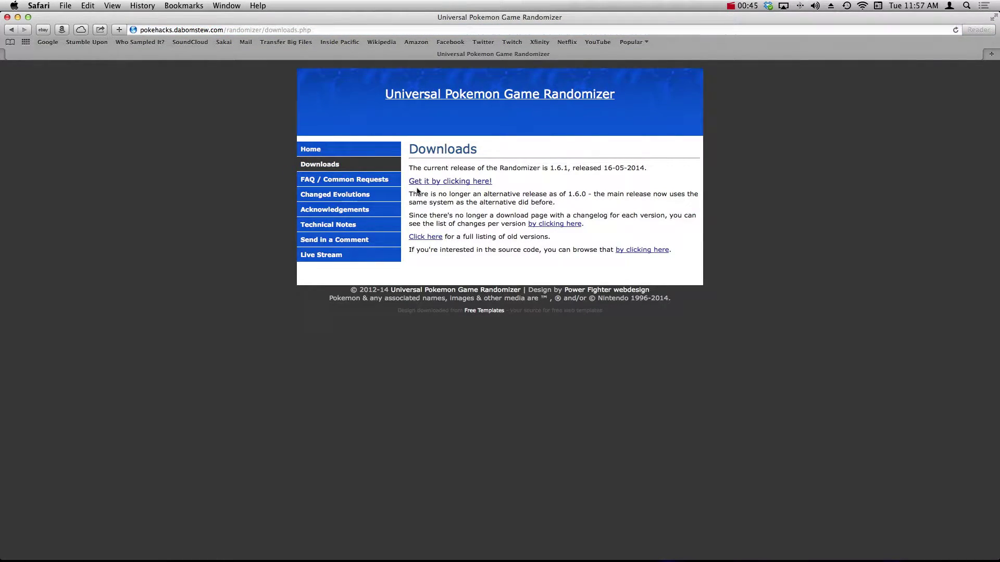
left_click(451, 182)
left_click(989, 30)
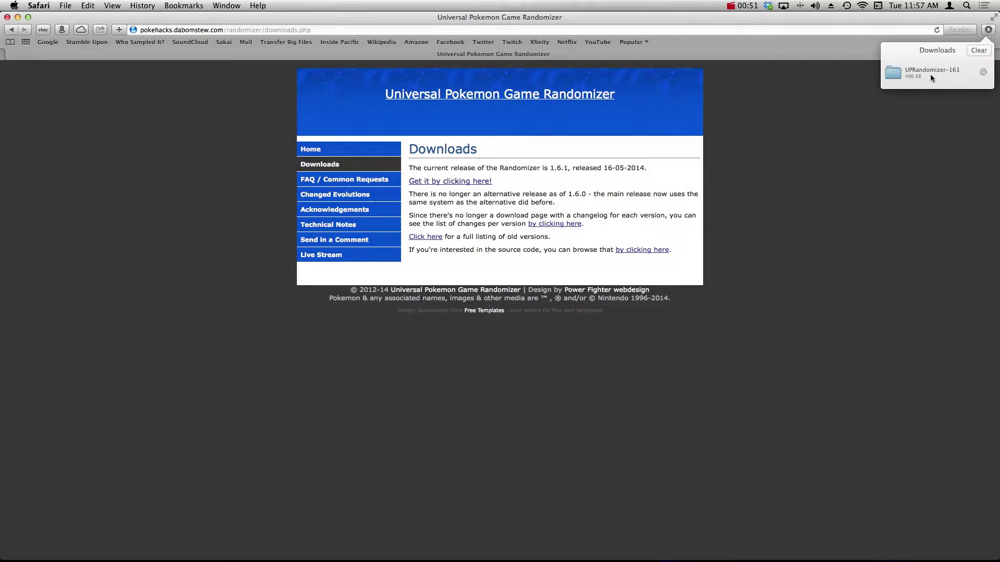
Reveal the downloaded UPRandomizer-161 folder in Finder, move it to the Desktop and clear the open windows away
right_click(931, 76)
left_click(907, 90)
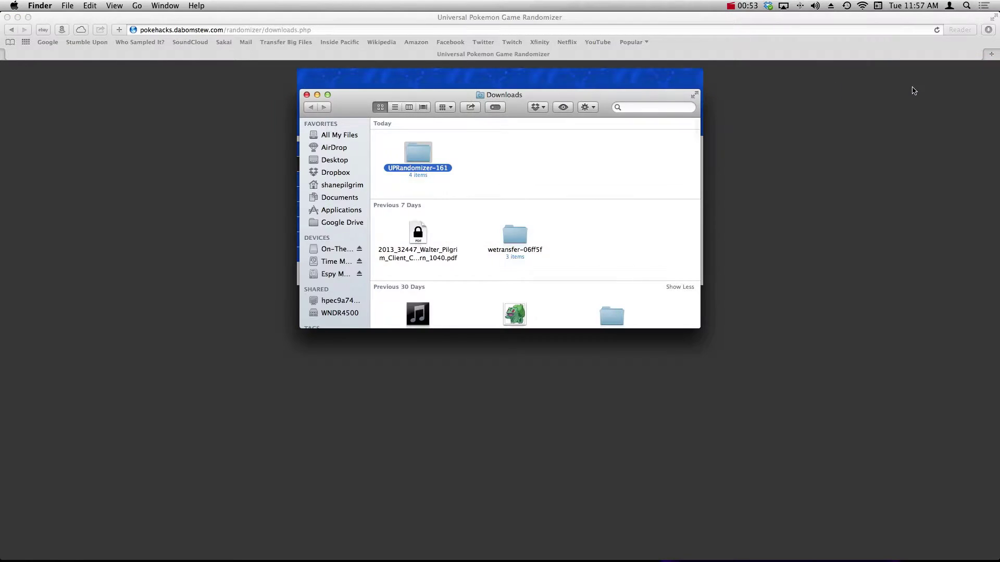
left_click_drag(419, 154, 334, 160)
left_click(307, 95)
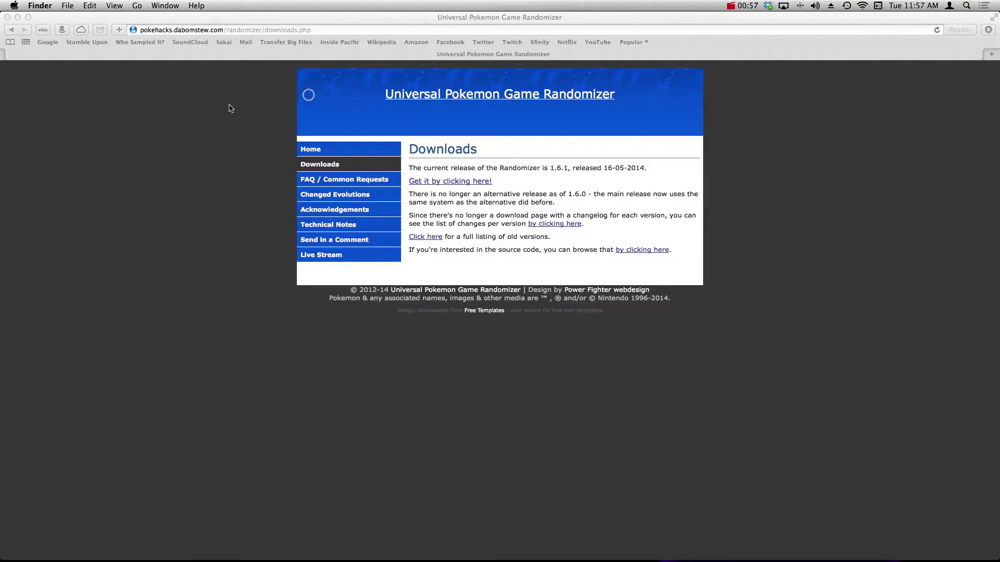
left_click(229, 107)
key("super+h")
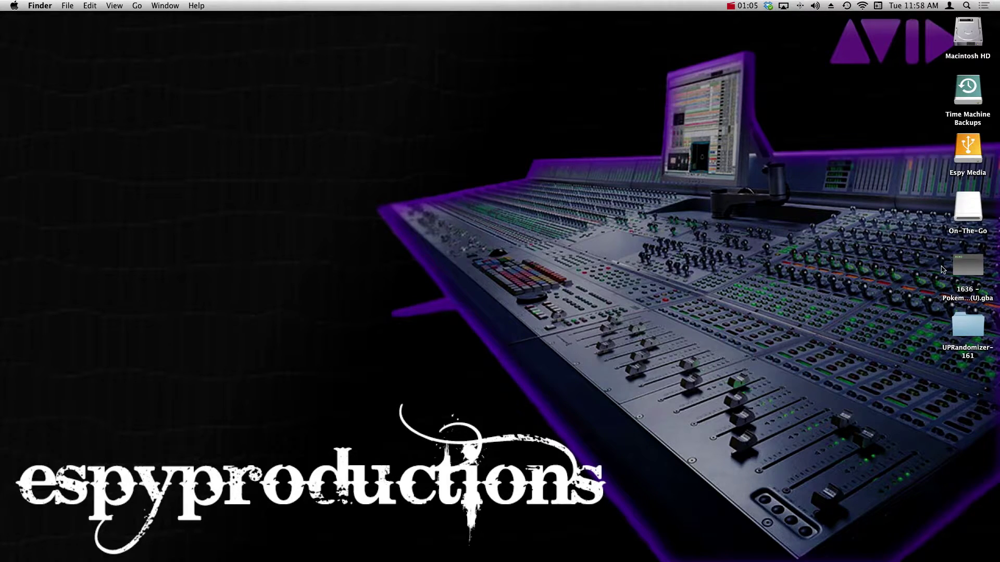
Launch randomizer.jar from the UPRandomizer-161 folder on the Desktop, allow it to open, and close the folder window
double_click(967, 328)
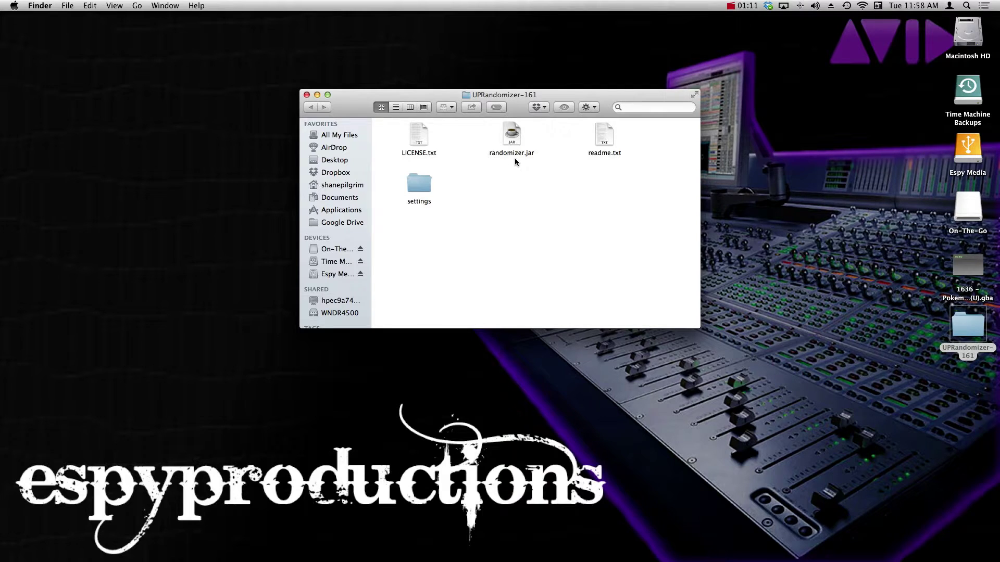
double_click(509, 137)
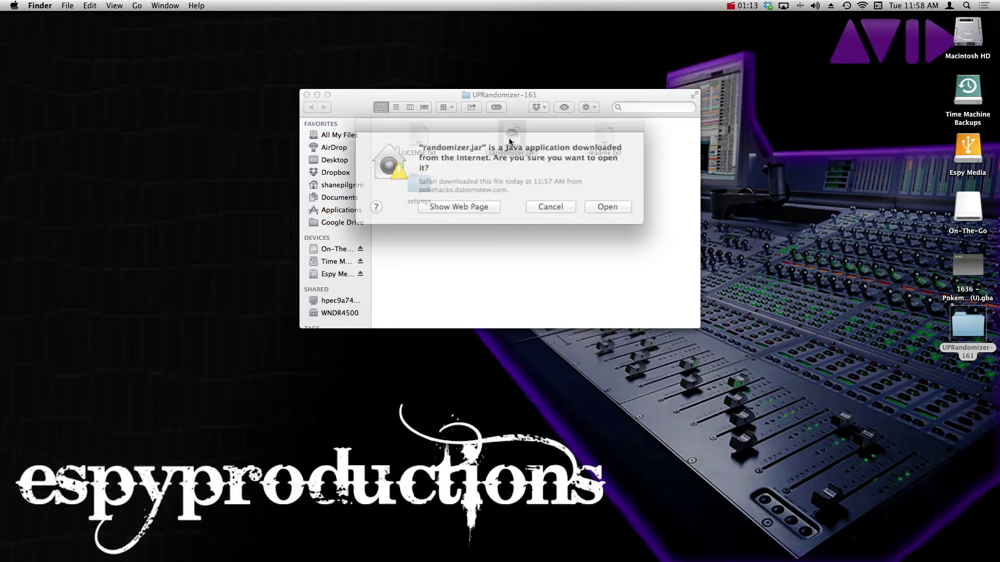
left_click(307, 95)
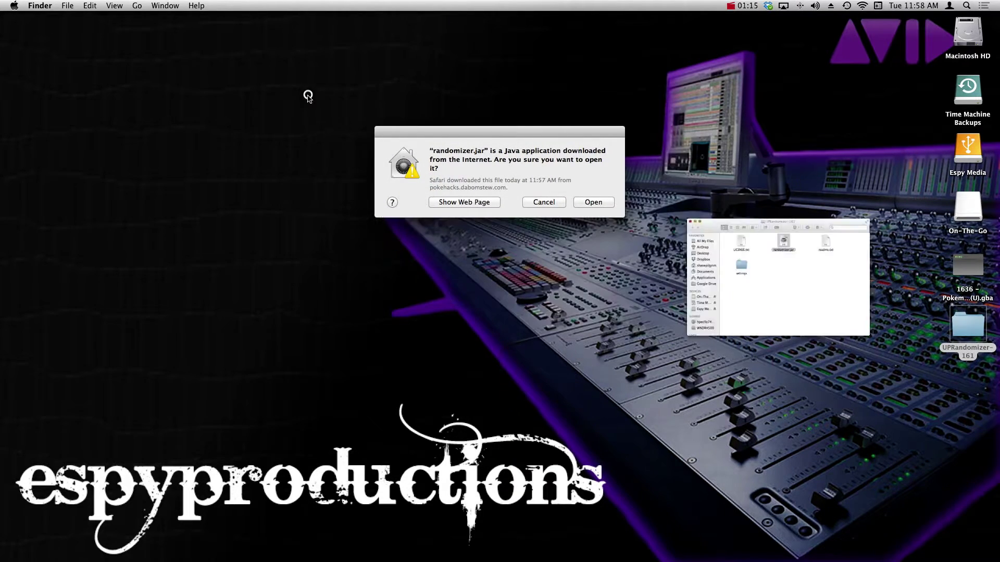
left_click(593, 202)
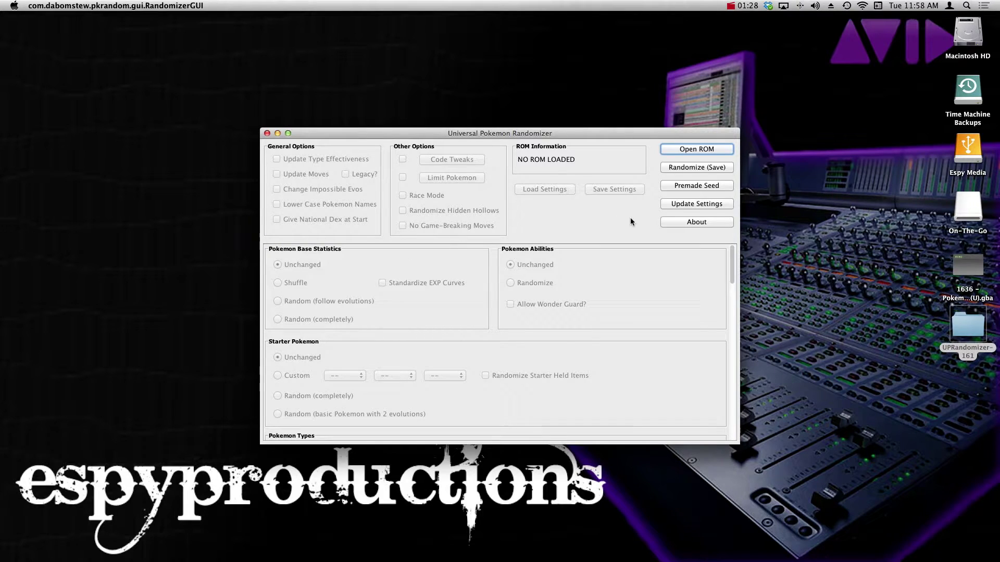
Load the 1636 - Pokemon - Fire Red Version ROM from the Desktop into the randomizer
left_click(674, 151)
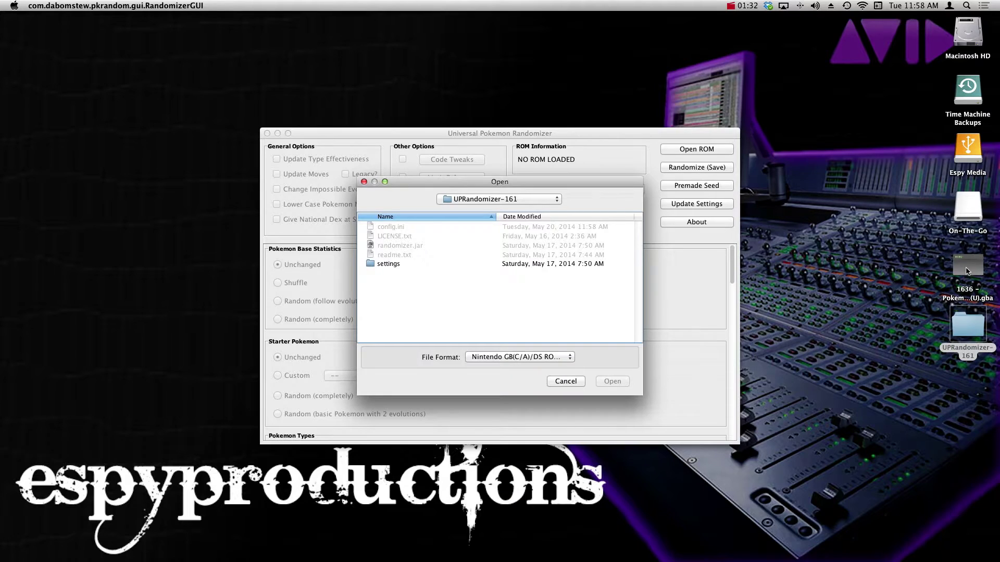
left_click_drag(968, 262, 541, 261)
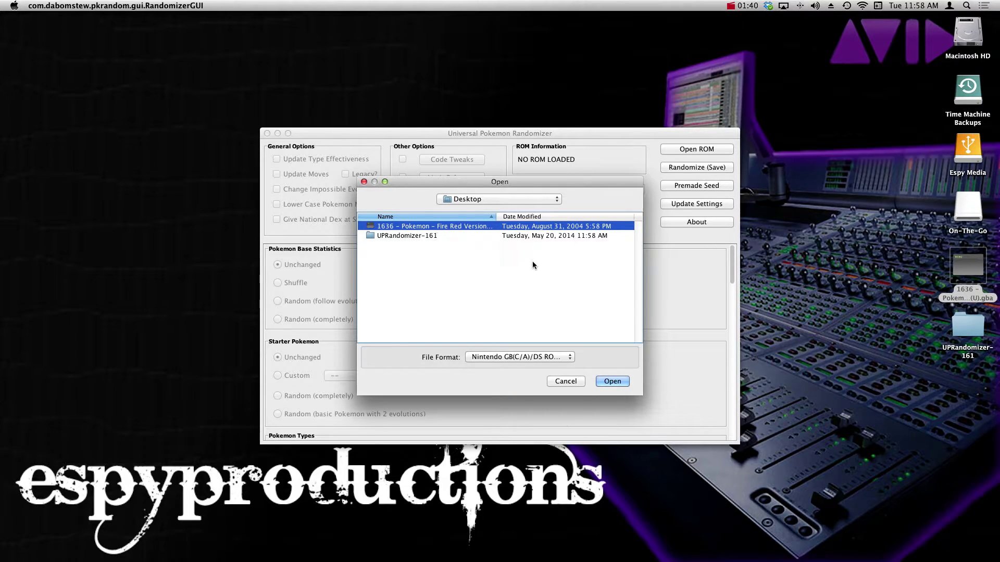
left_click(612, 382)
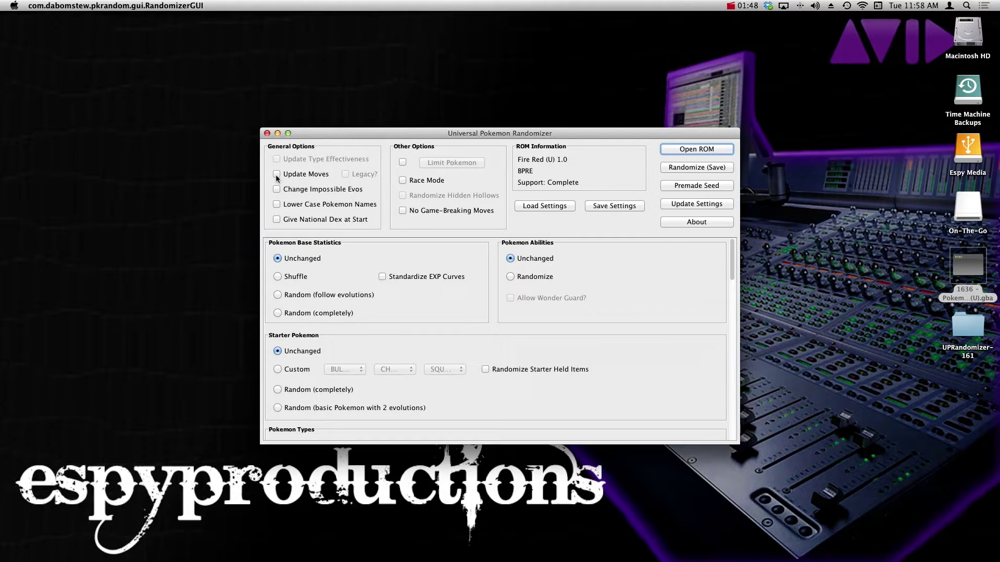
Set the Starter Pokemon option to Random (basic Pokemon with 2 evolutions)
mouse_move(276, 174)
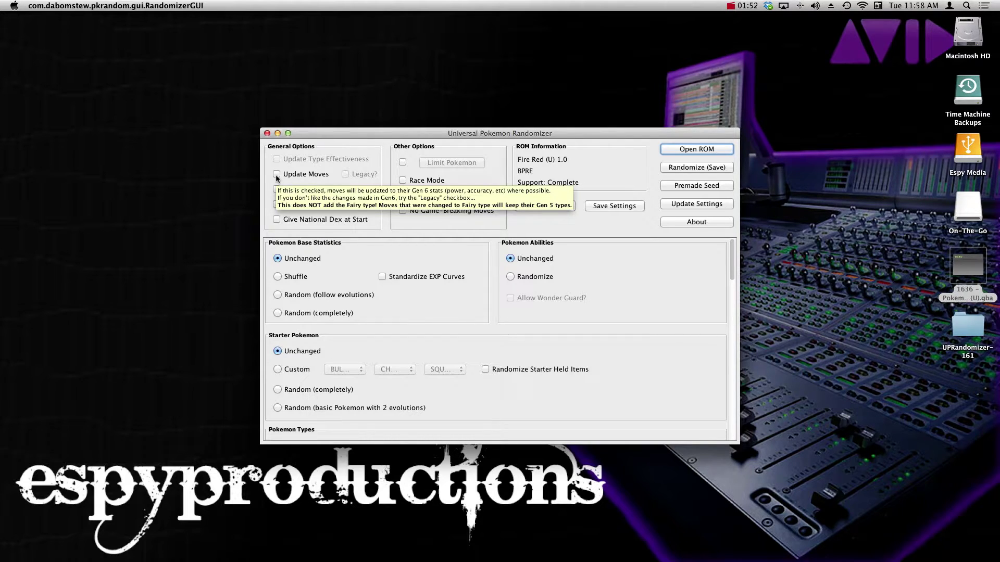
mouse_move(297, 203)
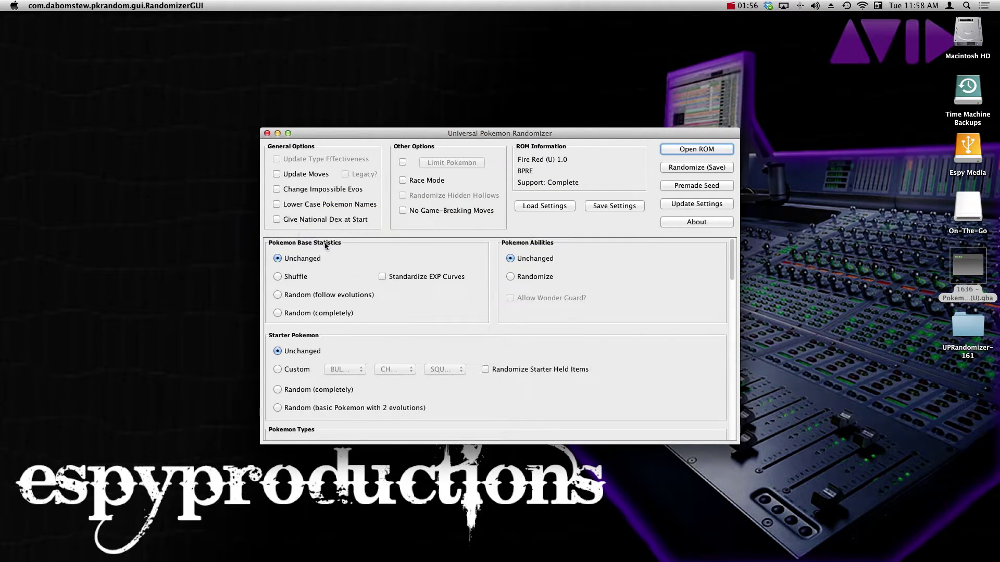
scroll(367, 303, "down", 2)
scroll(367, 302, "up", 2)
scroll(344, 367, "down", 1)
scroll(344, 373, "down", 5)
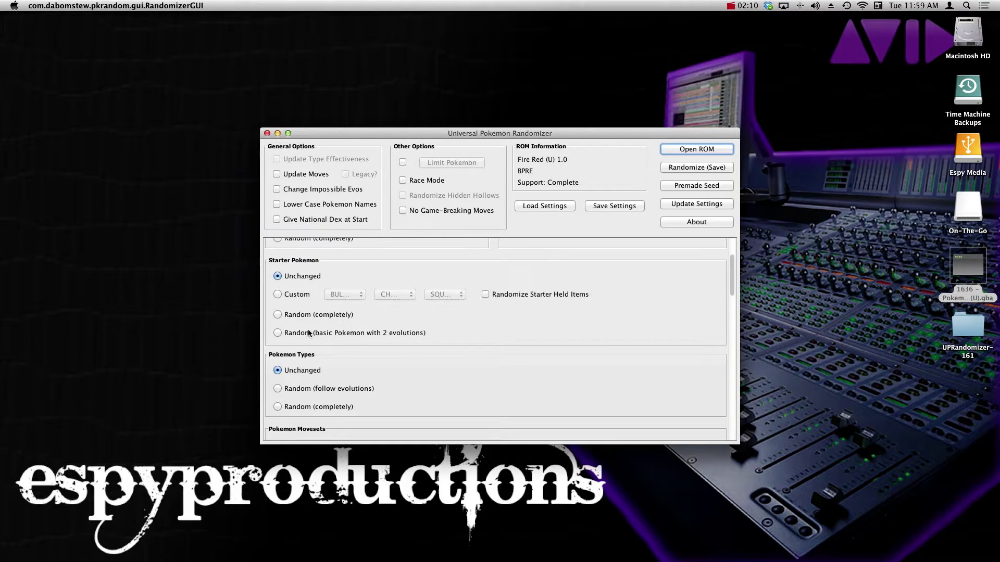
left_click(277, 333)
Set the Wild Pokemon option to Random
scroll(353, 341, "down", 5)
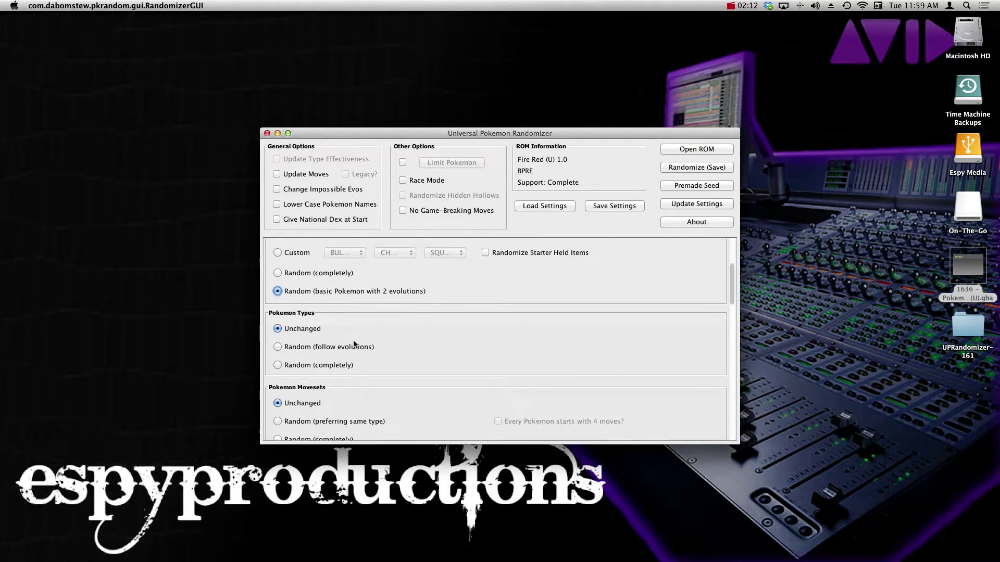
scroll(330, 264, "down", 7)
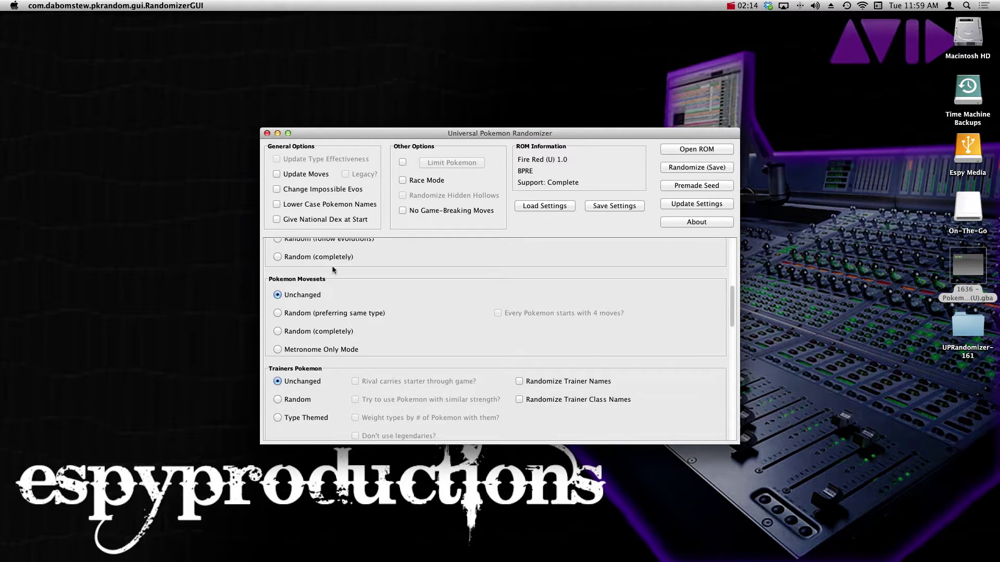
scroll(334, 269, "down", 5)
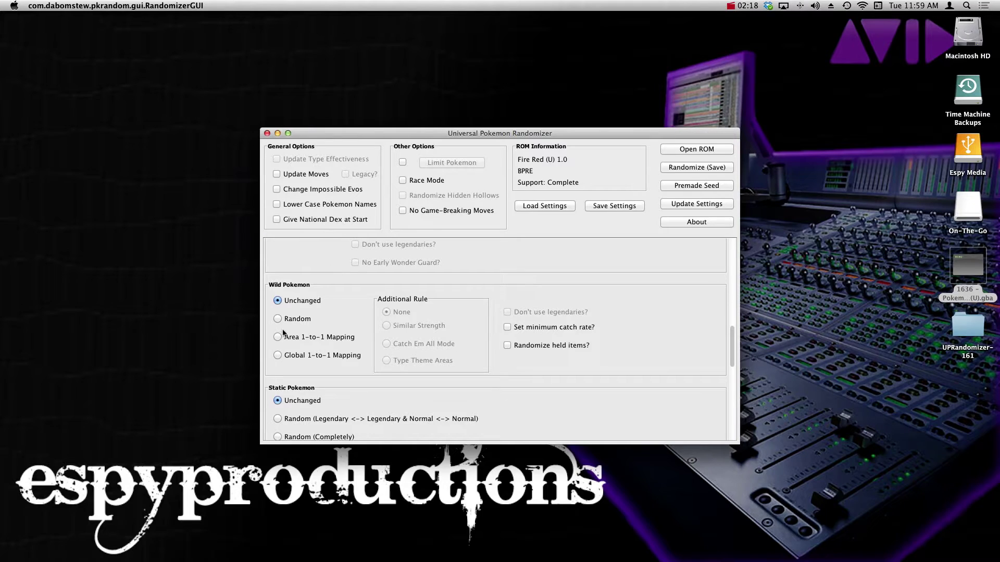
left_click(279, 320)
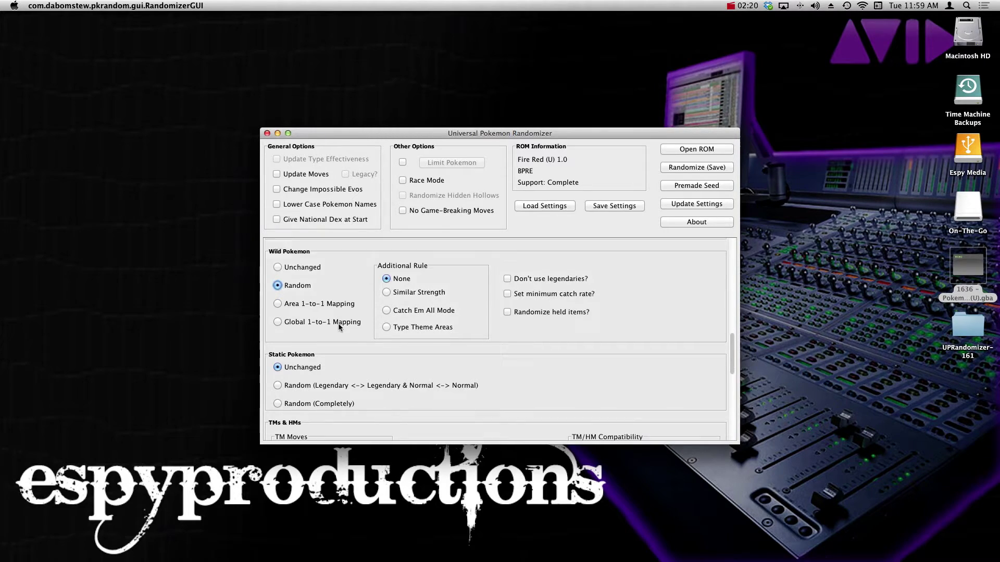
Review the remaining randomization settings down to Field Items and recheck the starter and wild Pokemon choices
scroll(339, 327, "down", 7)
scroll(339, 323, "down", 6)
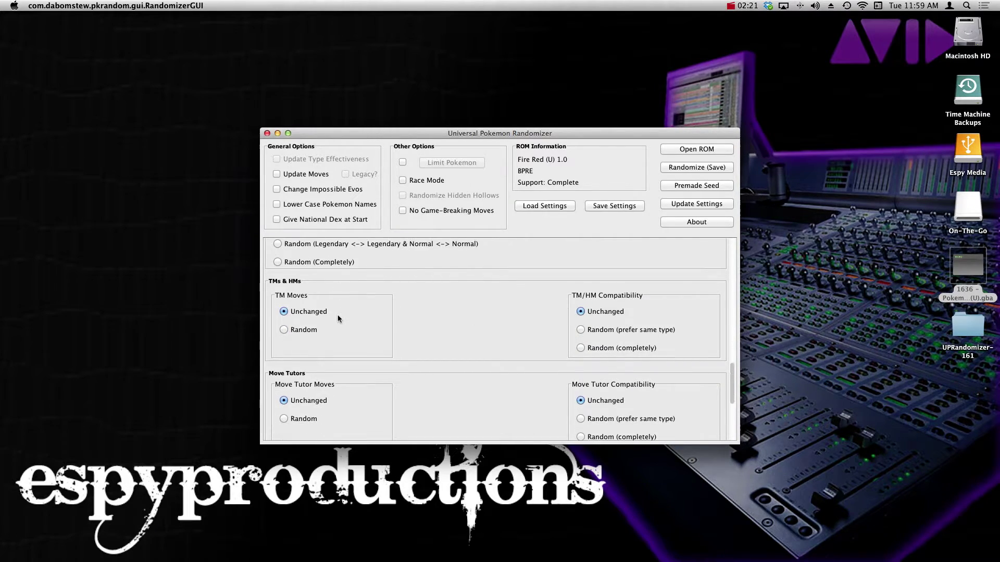
scroll(337, 314, "down", 5)
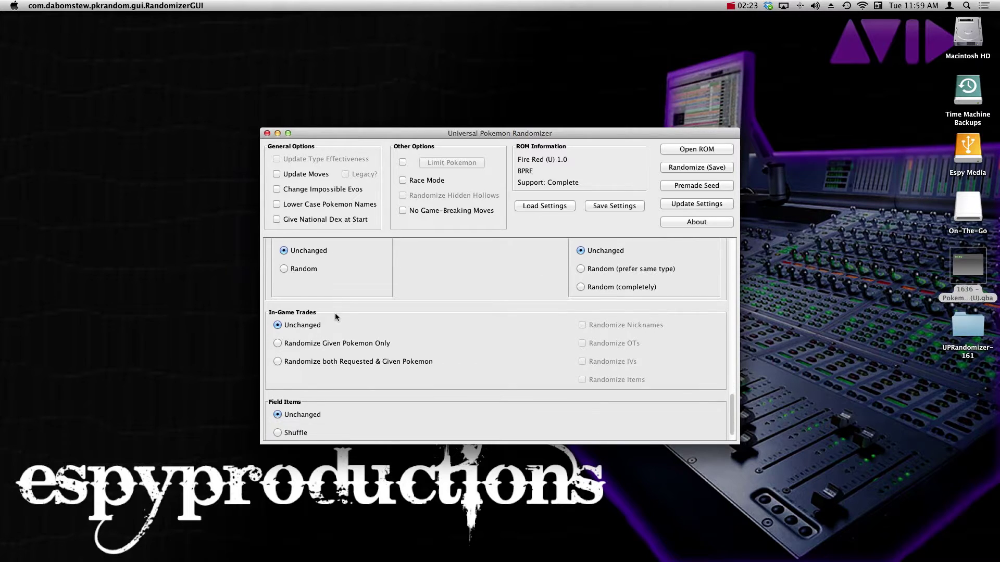
scroll(337, 311, "up", 20)
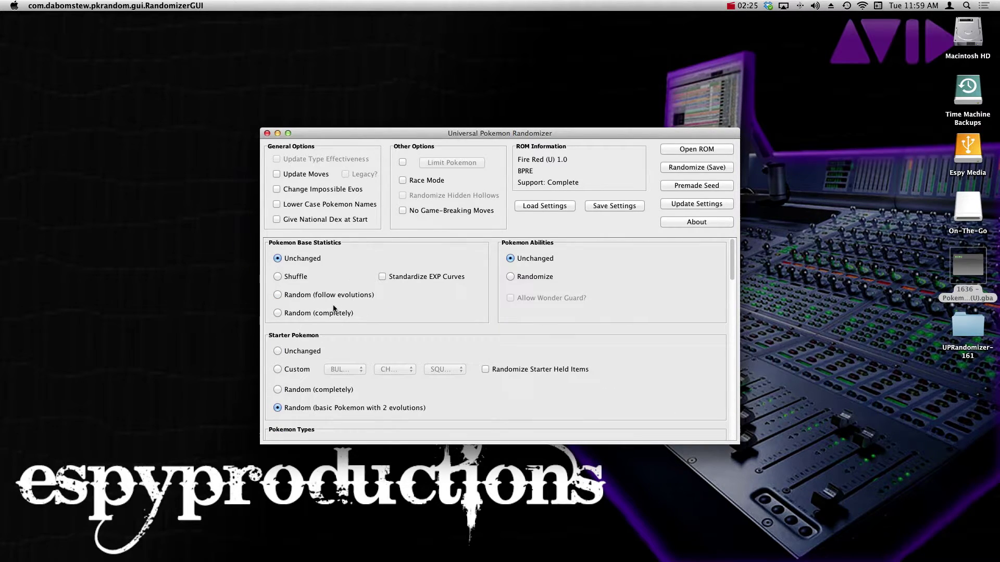
scroll(309, 289, "down", 2)
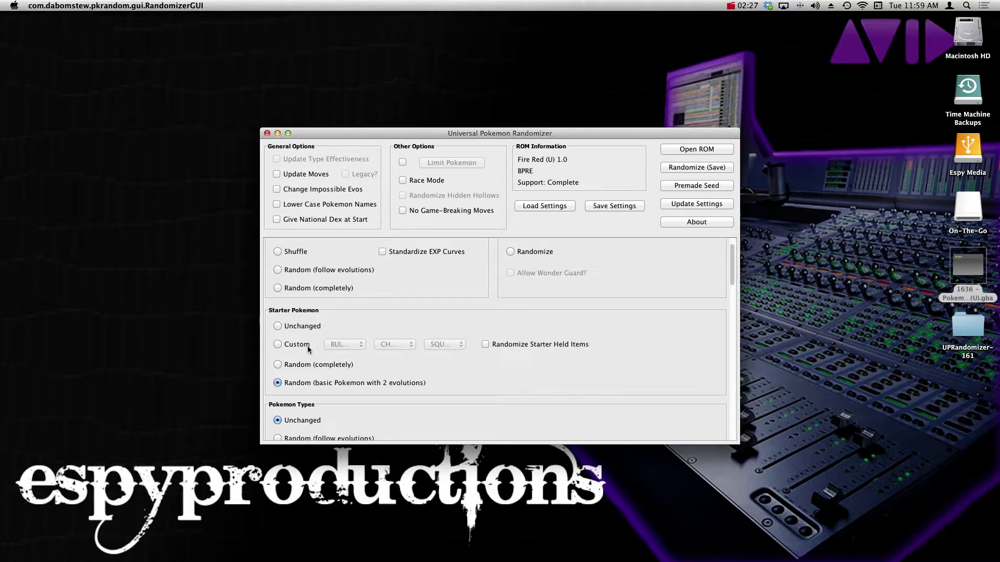
scroll(300, 359, "down", 4)
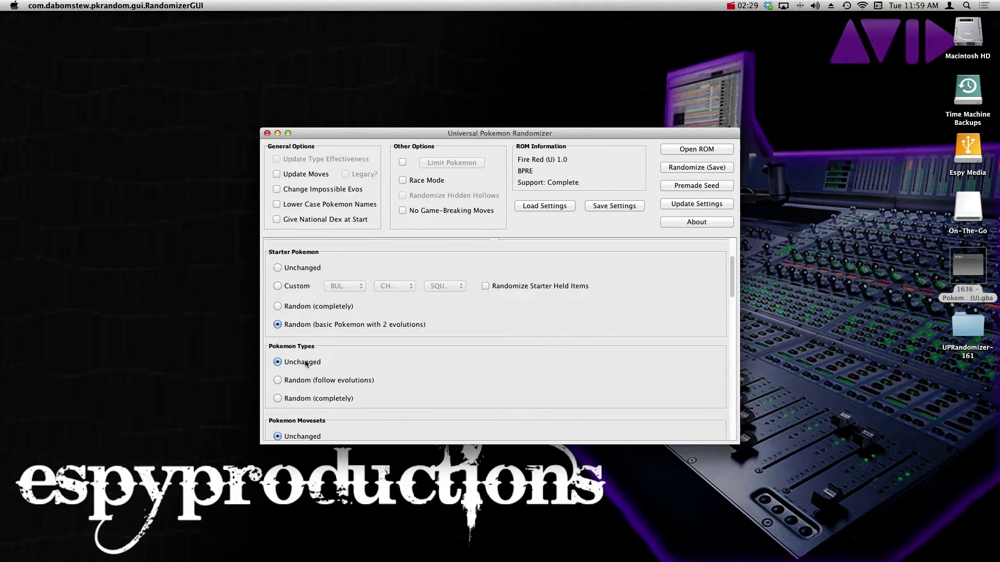
scroll(306, 363, "down", 20)
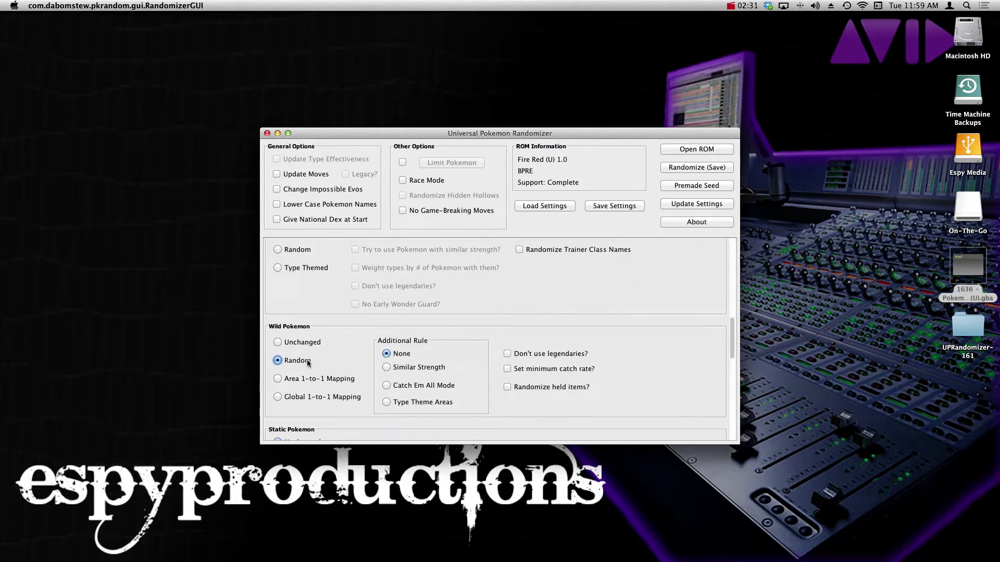
scroll(307, 396, "up", 20)
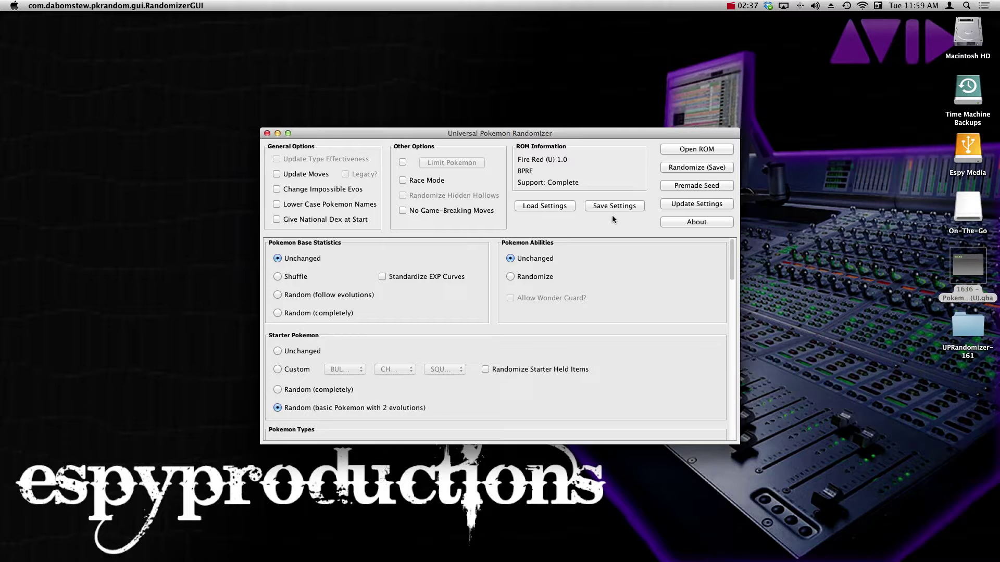
Save the randomized ROM as "FireRed Randomizer" in the UPRandomizer-161 folder, decline the log file, and quit the randomizer
left_click(683, 168)
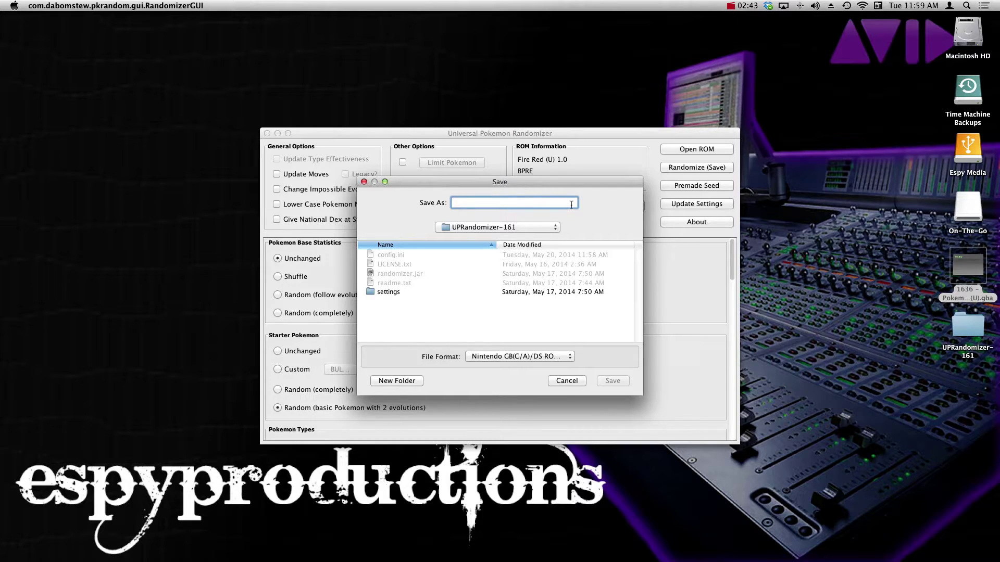
type("FireRed Randomizer")
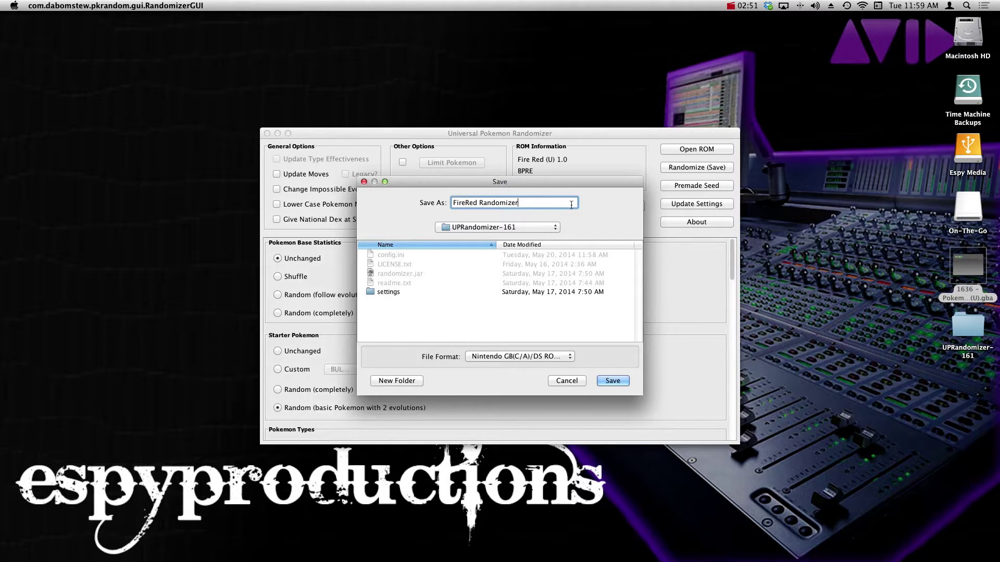
key("Return")
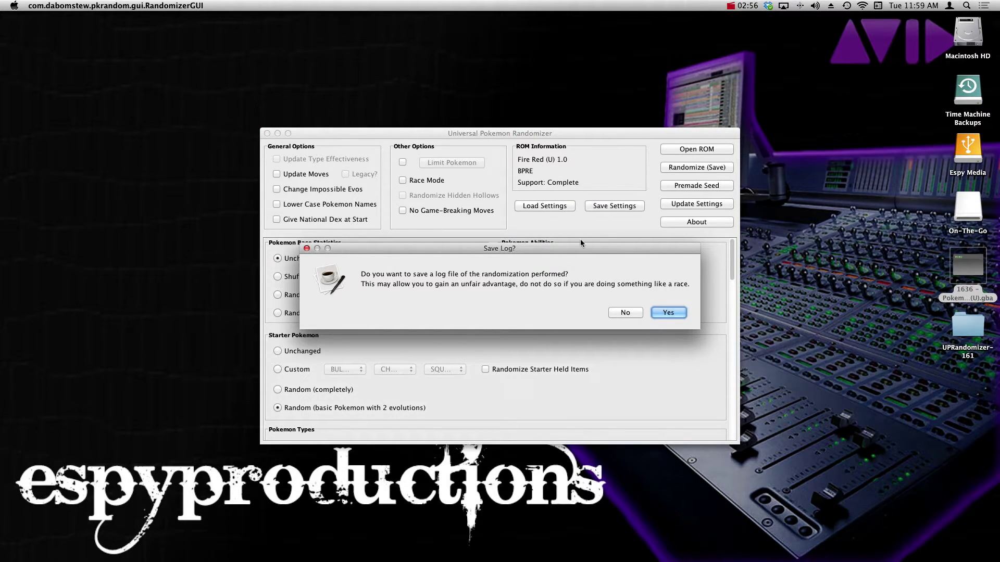
left_click(625, 313)
left_click(614, 331)
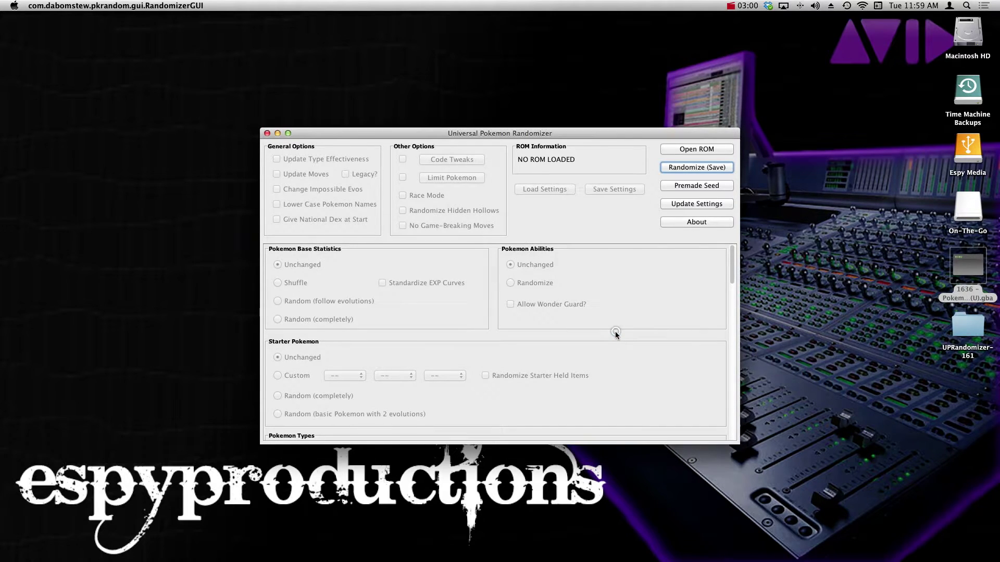
key("super+q")
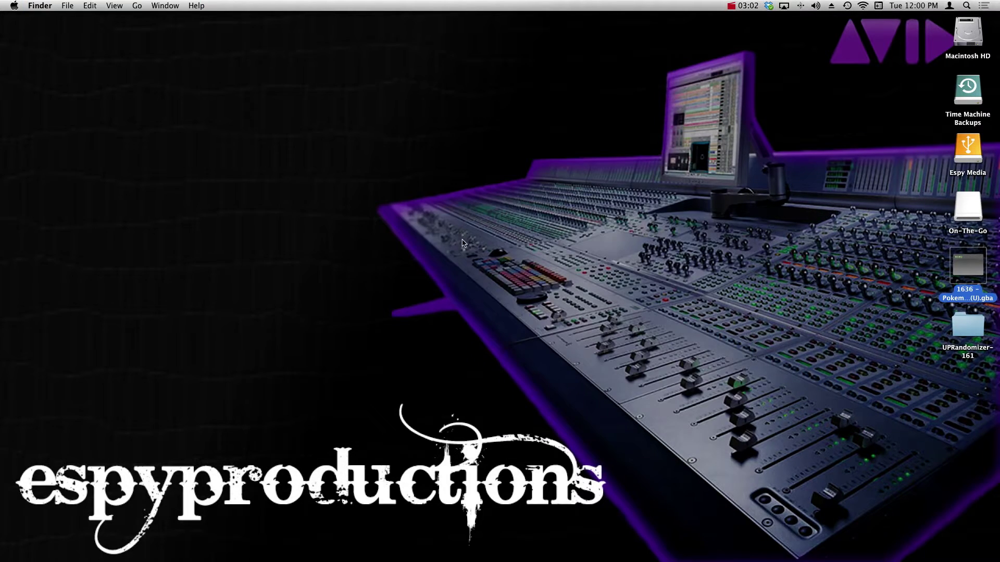
Move FireRed Randomizer.gba from the UPRandomizer-161 folder to the Desktop and close the folder window
left_click(863, 305)
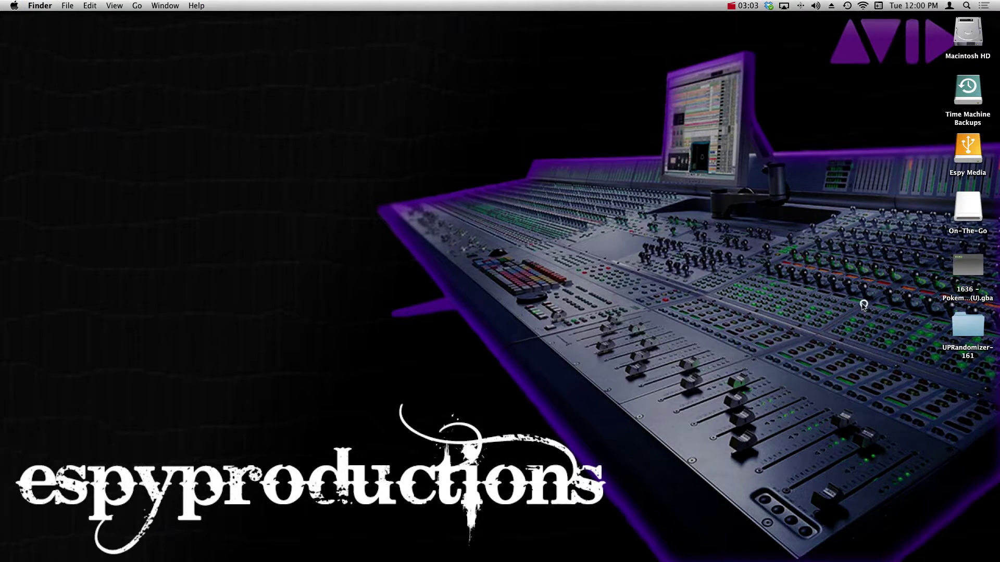
left_click(967, 325)
double_click(967, 325)
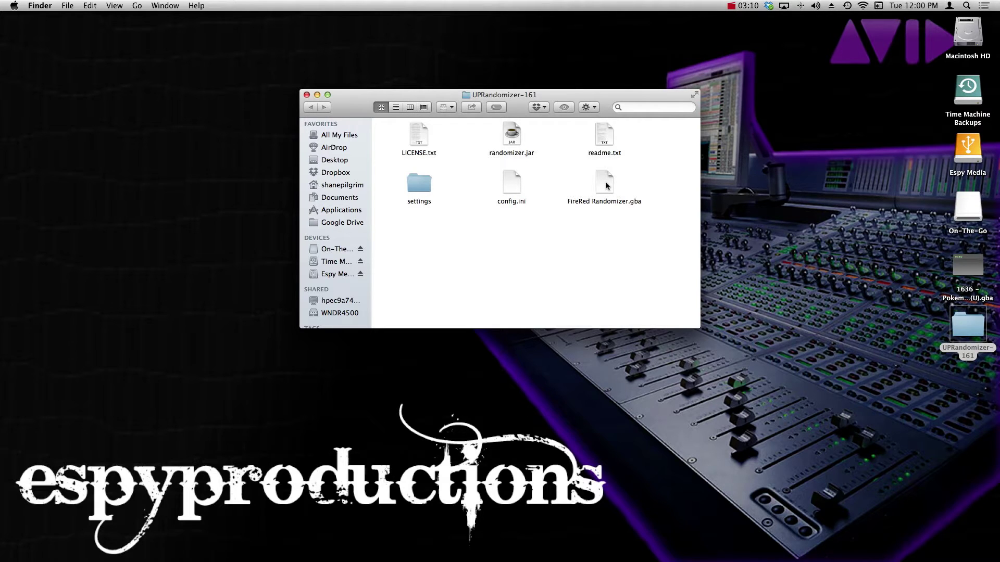
left_click_drag(606, 190, 883, 379)
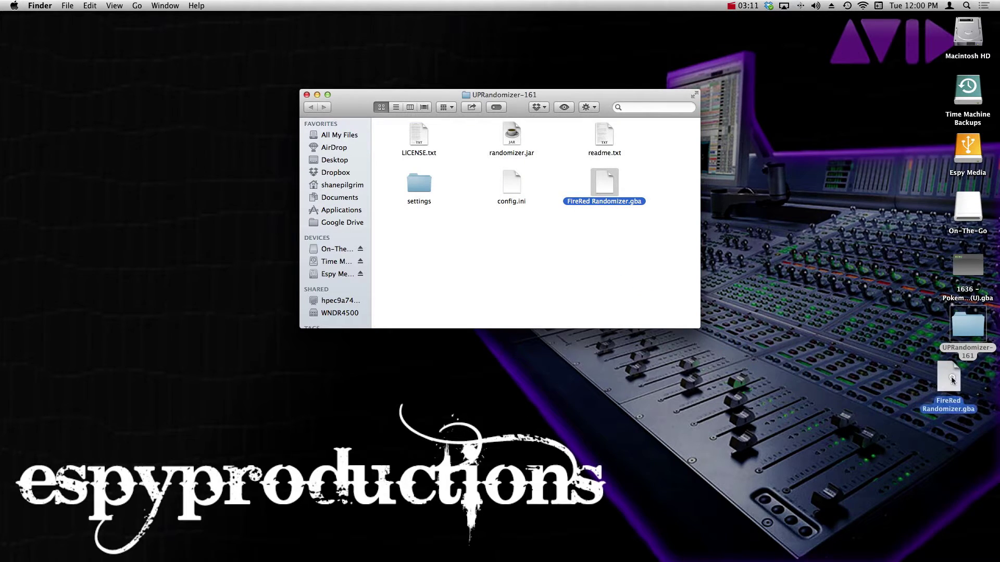
left_click(307, 94)
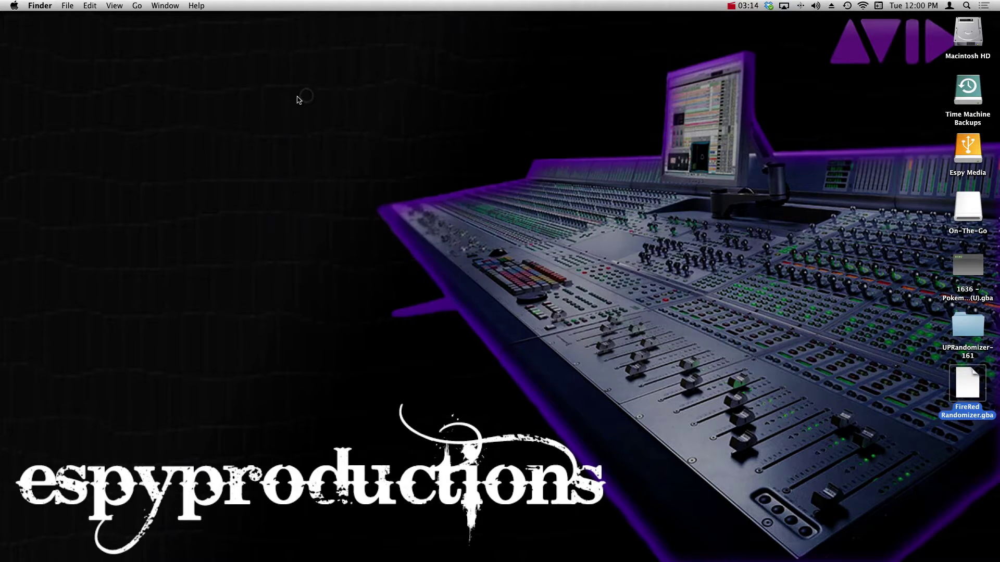
Open the user's Library folder in Finder and go into its Application Support folder
left_click(136, 6)
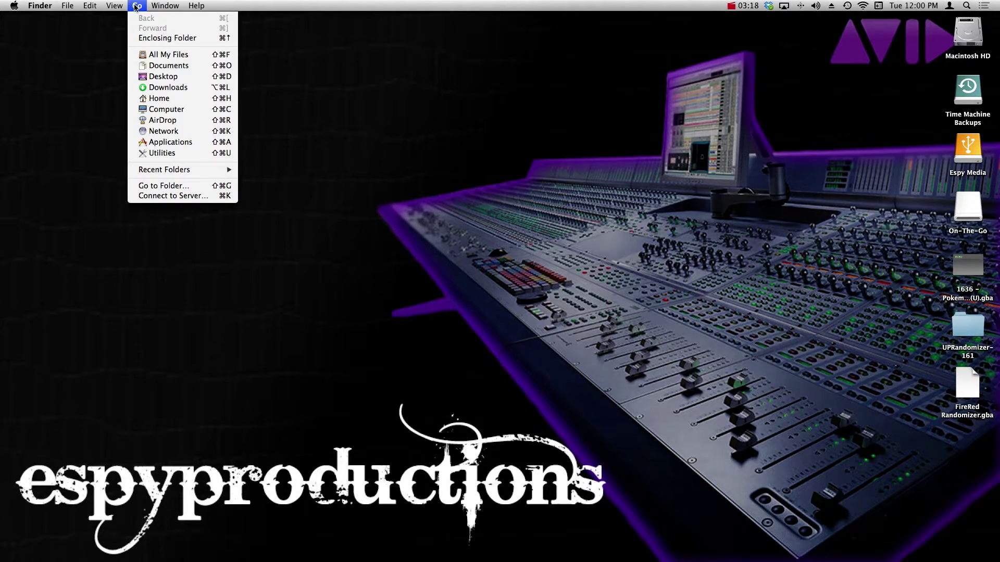
key("alt")
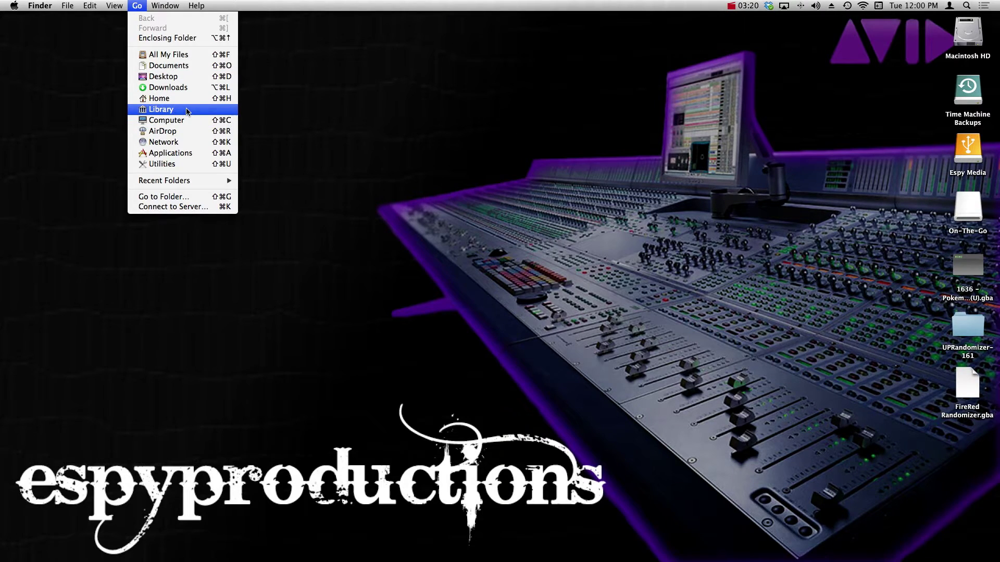
left_click(187, 111)
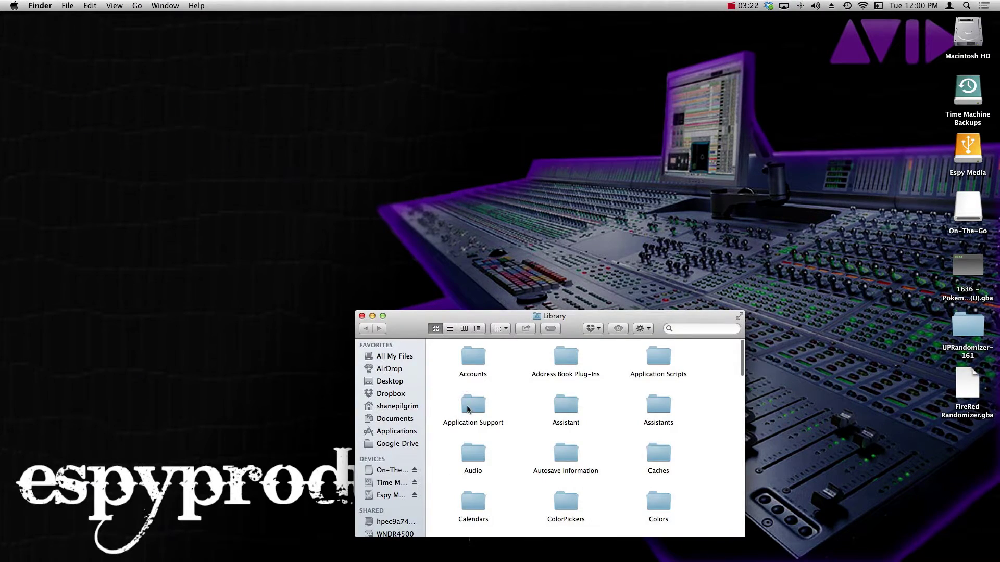
left_click_drag(478, 324, 442, 114)
left_click(439, 200)
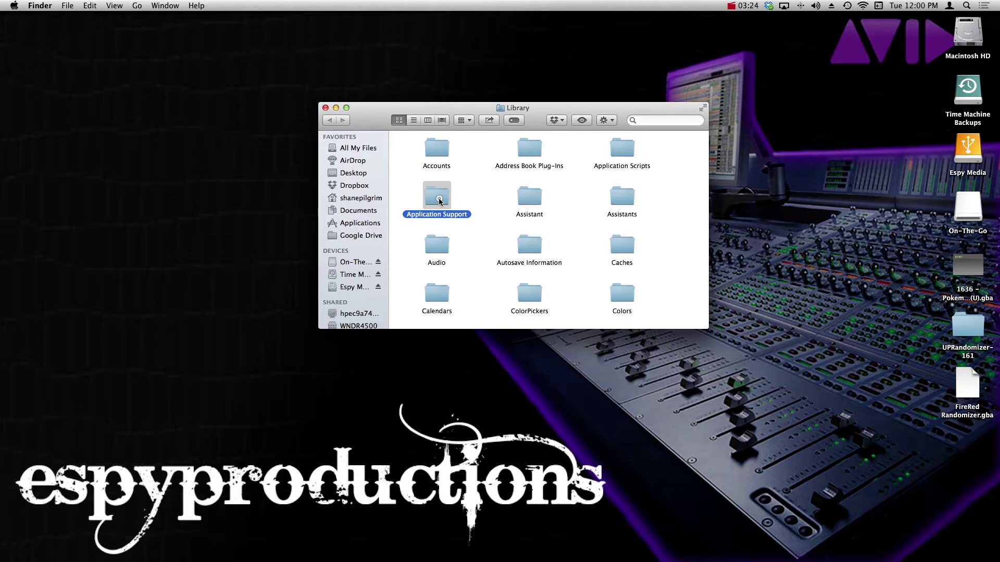
double_click(439, 200)
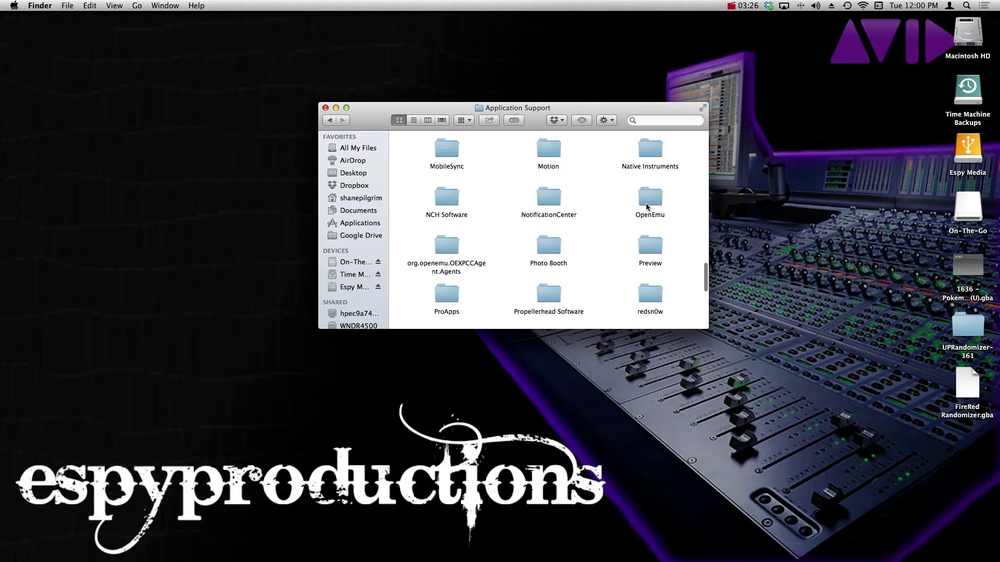
Open the Game Boy Advance folder in OpenEmu's Game Library and move FireRed Randomizer.gba from the Desktop into it
double_click(645, 203)
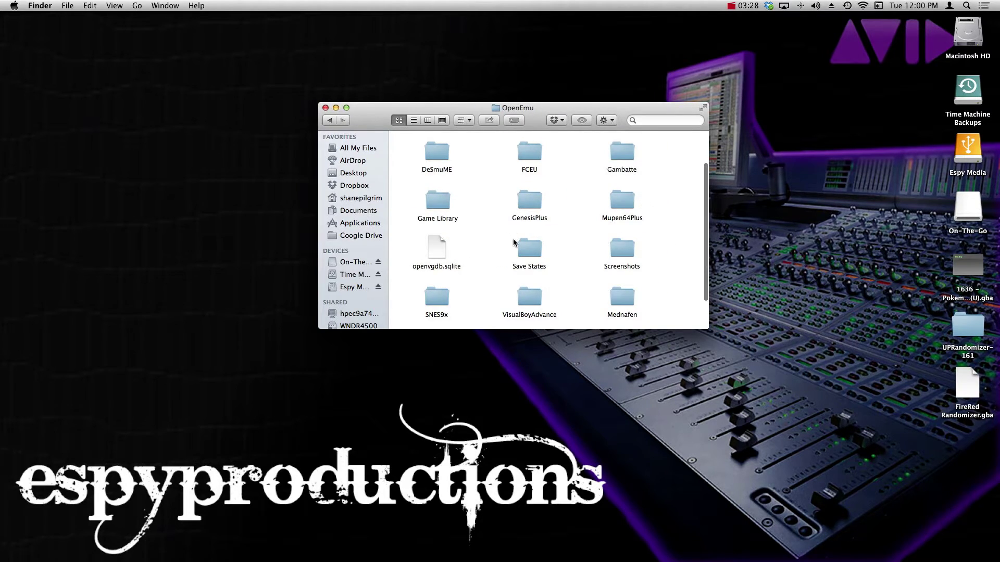
left_click(429, 202)
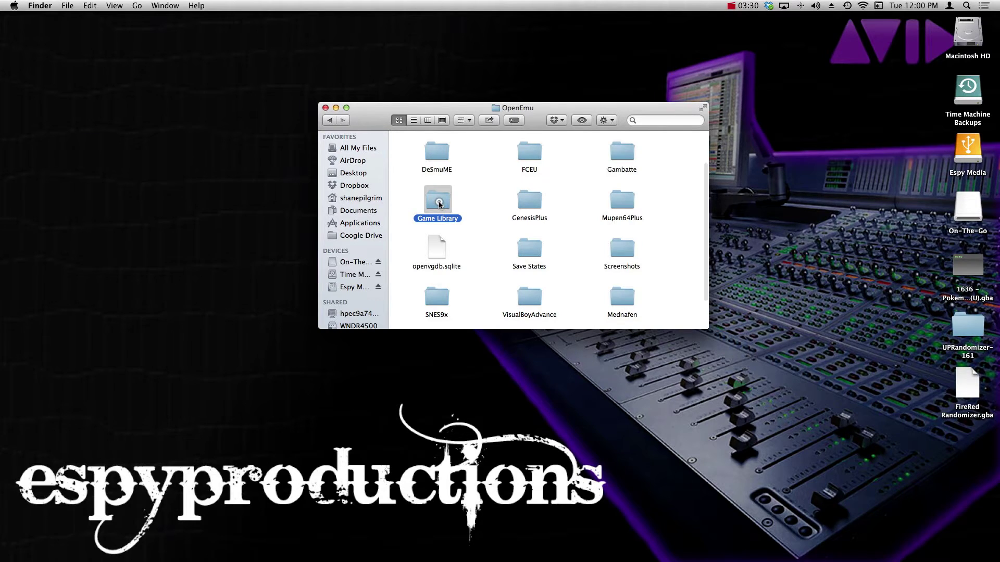
double_click(438, 203)
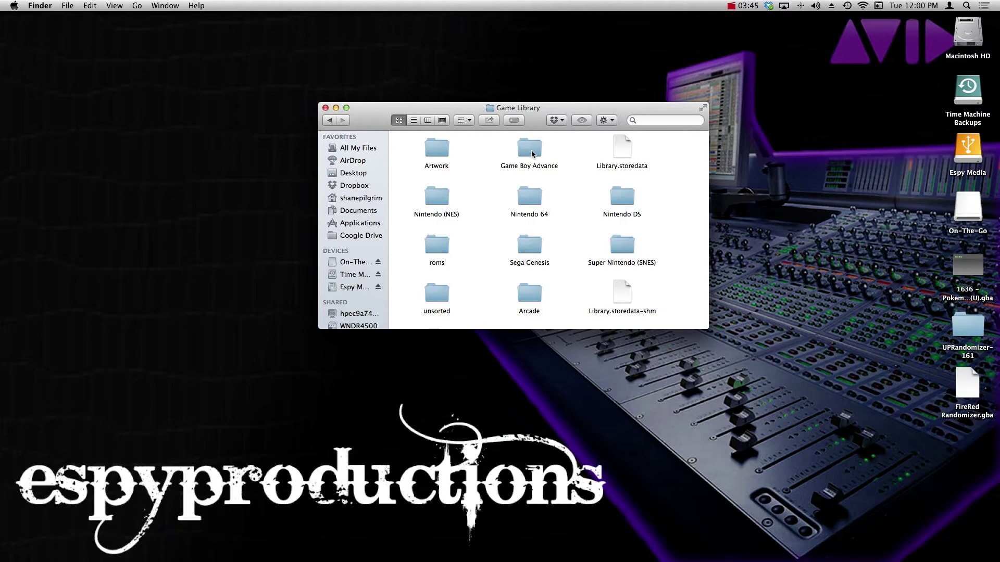
double_click(531, 153)
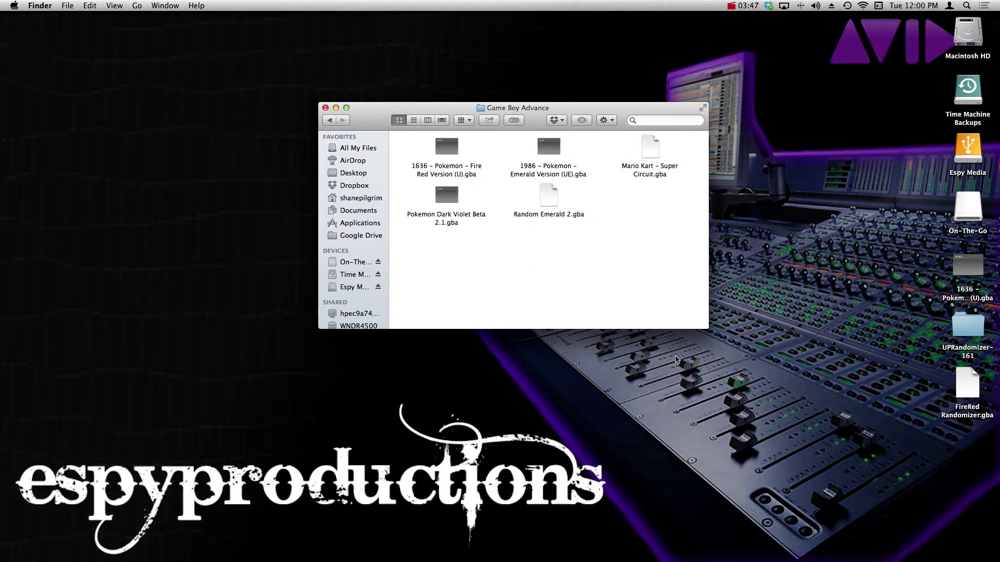
left_click_drag(962, 386, 646, 206)
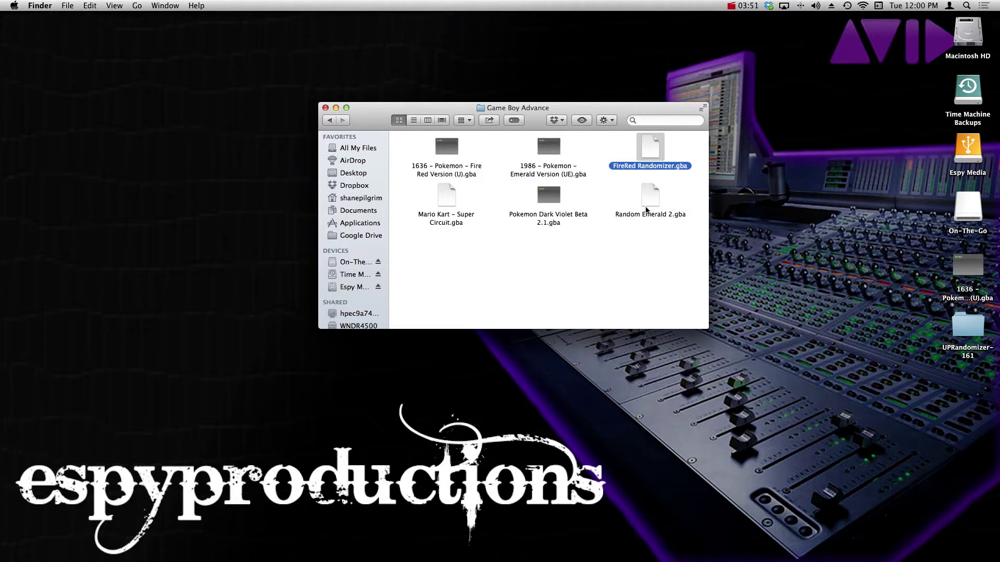
left_click(638, 292)
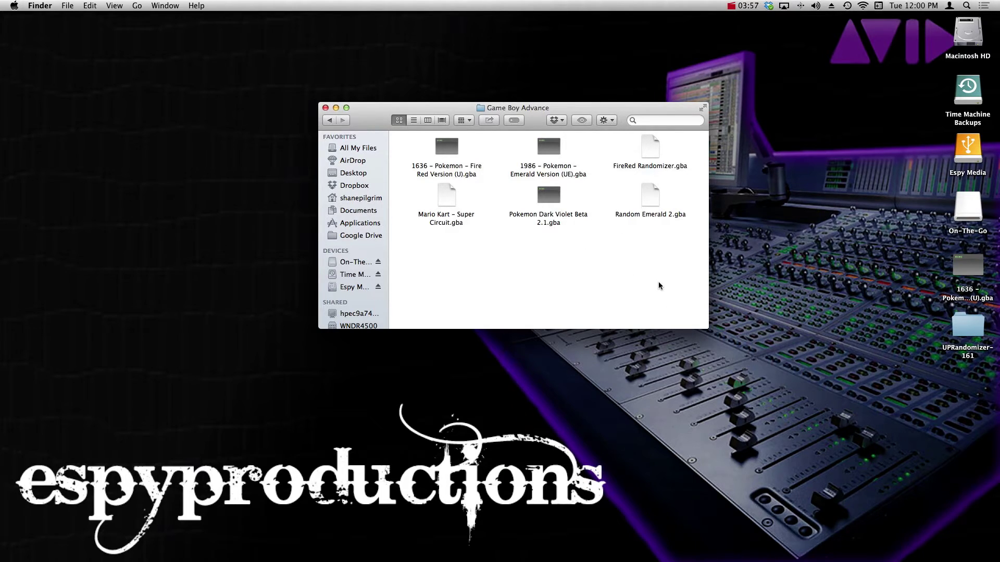
Open FireRed Randomizer.gba with OpenEmu and accept playing the imported game
right_click(651, 154)
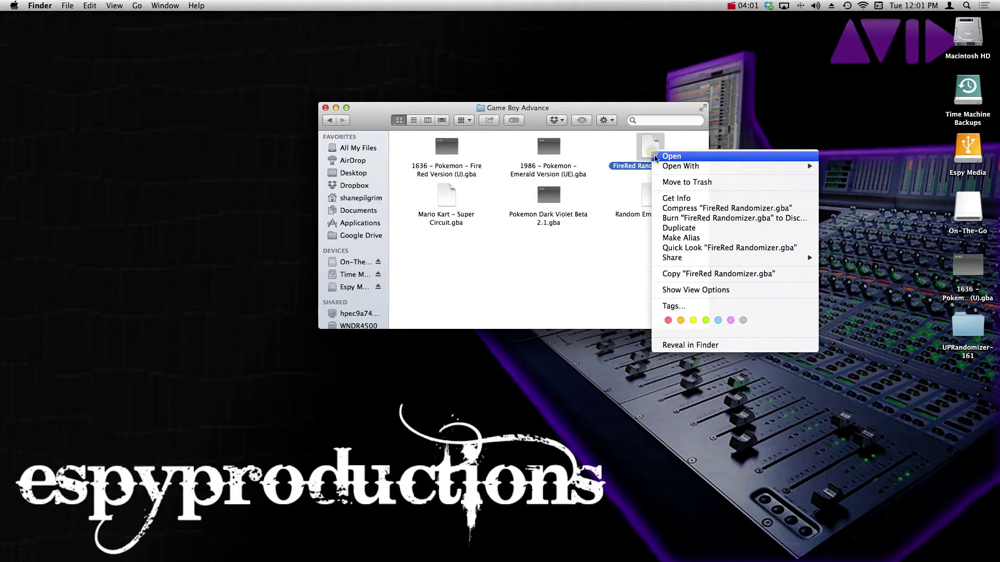
mouse_move(680, 166)
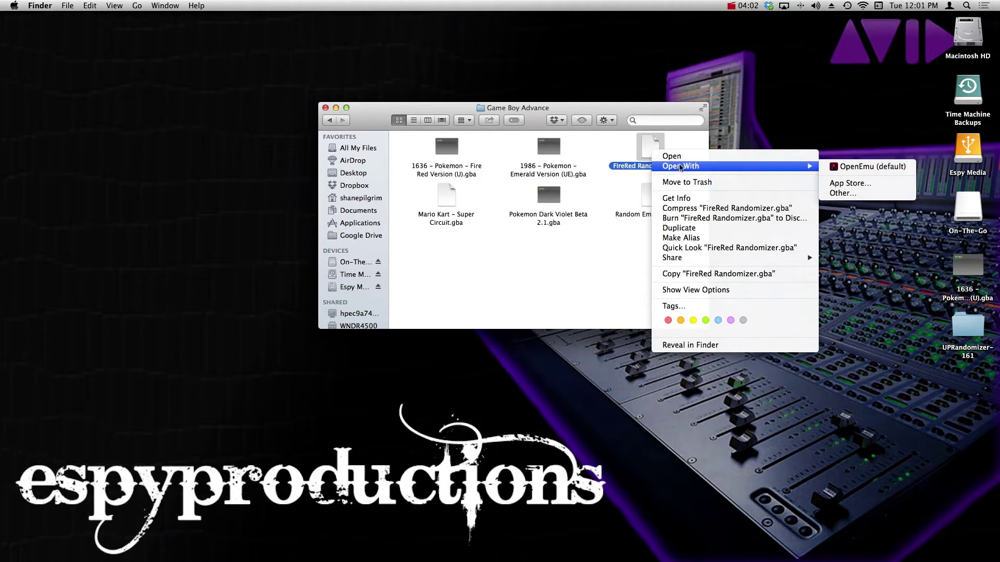
left_click(841, 167)
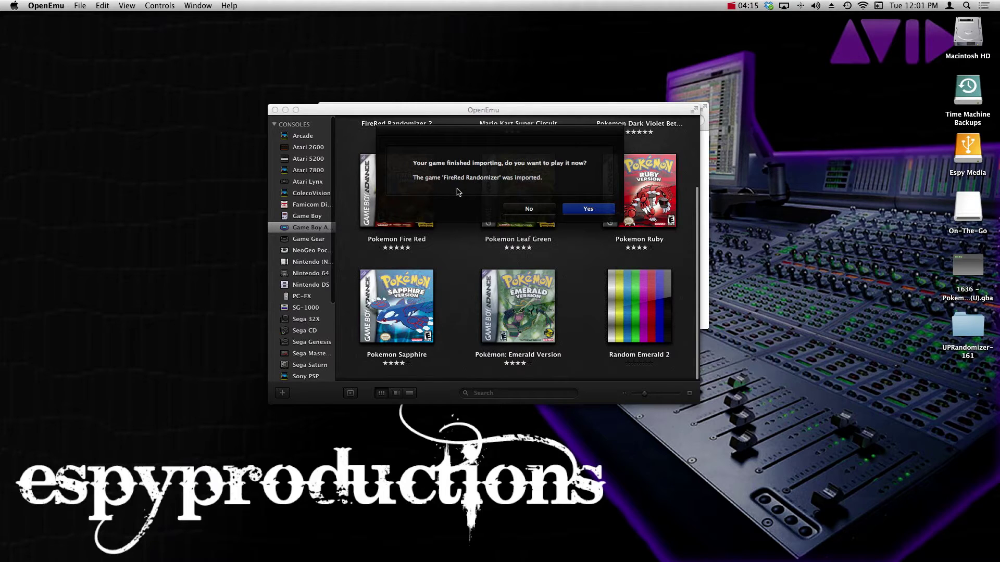
left_click(576, 209)
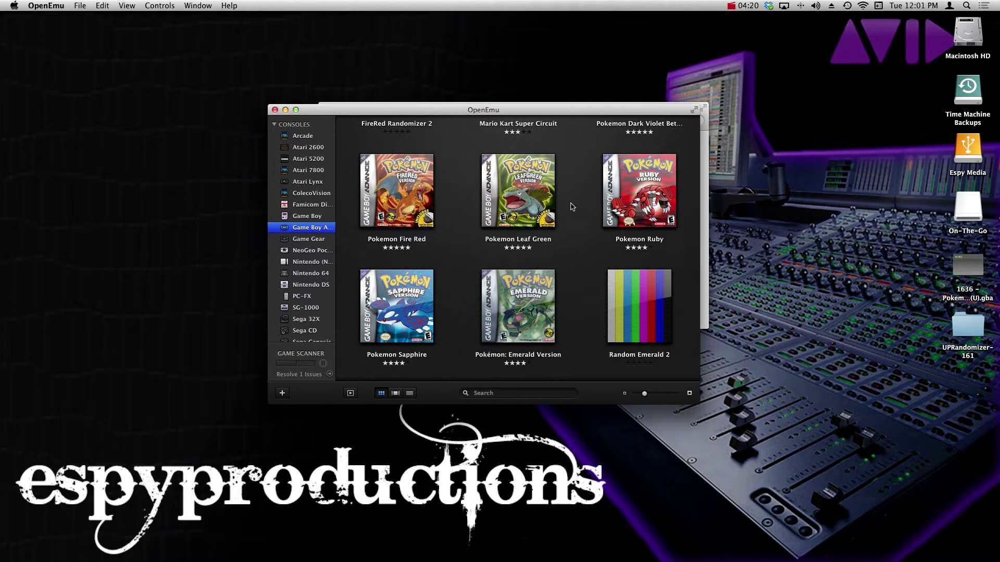
Launch FireRed Randomizer 2 from OpenEmu's Game Boy Advance library
scroll(580, 230, "up", 3)
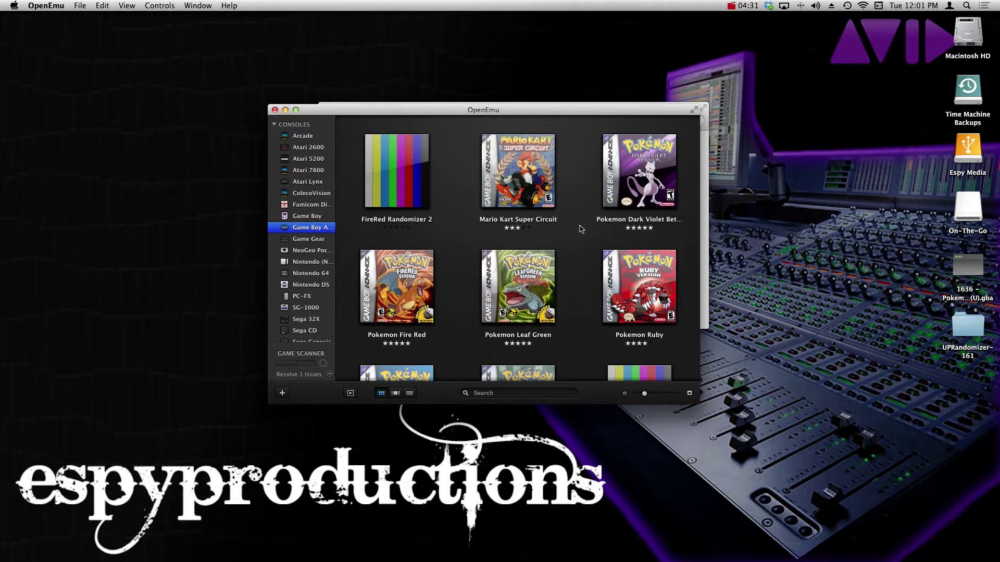
left_click(385, 184)
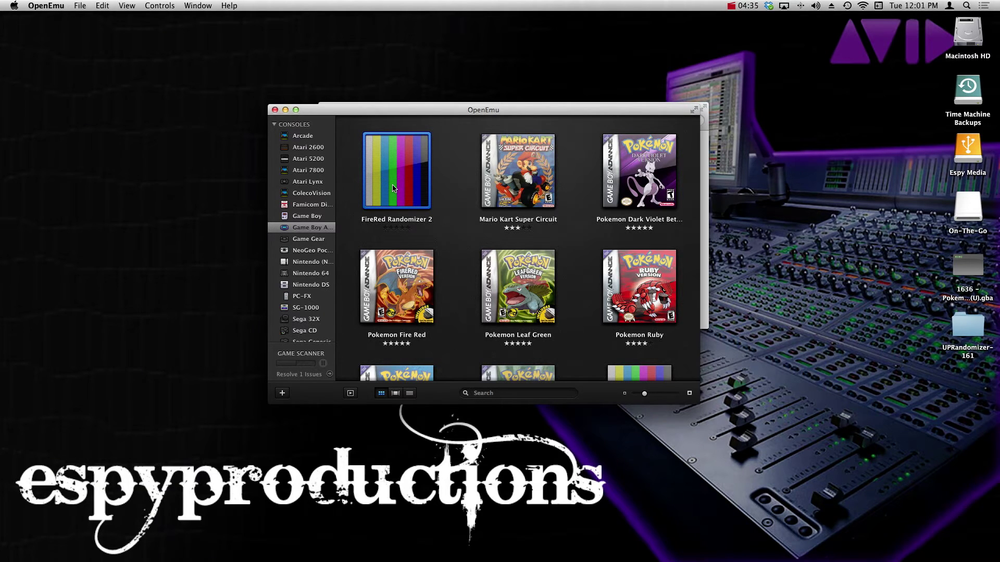
double_click(393, 189)
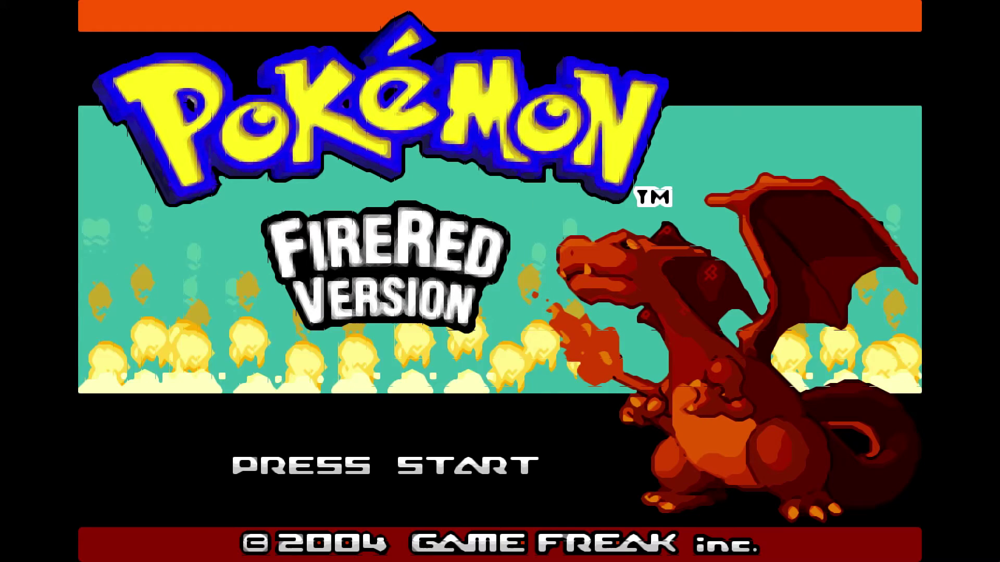
Start a new game from the title screen and advance the introduction to the boy or girl choice
key("Return")
key("x")
key("x")
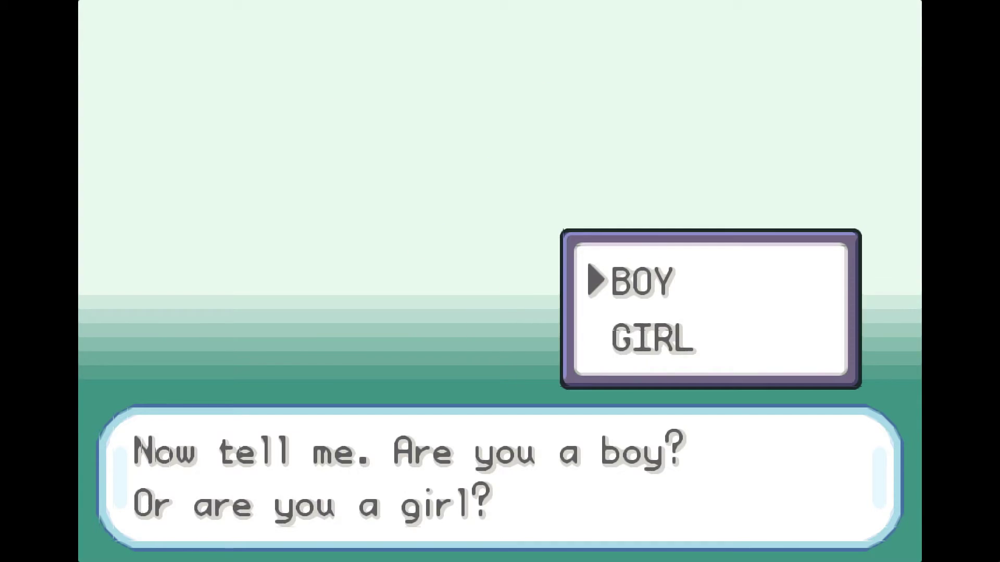
Choose the boy character and name him A
key("x")
key("x")
key("x")
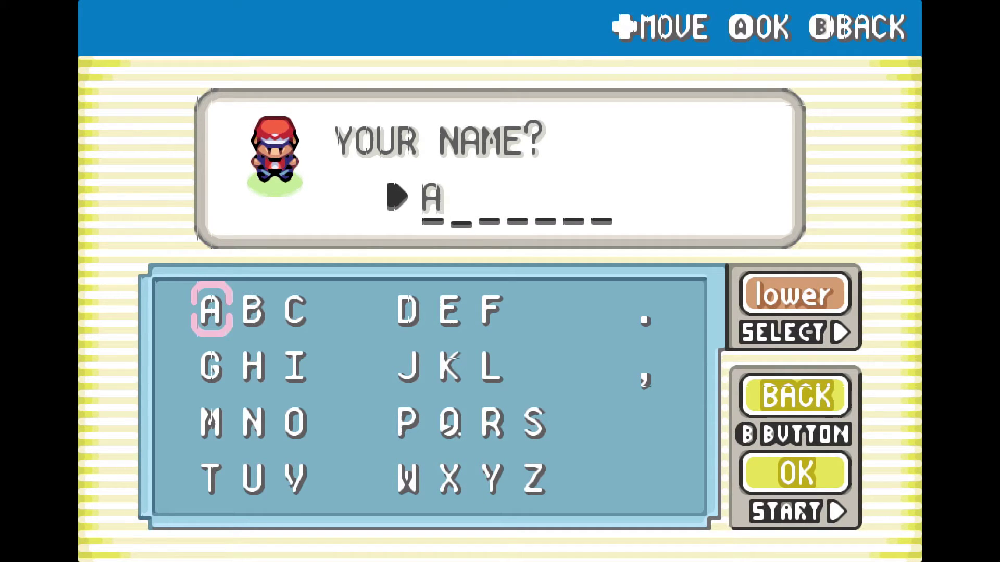
key("Return")
key("x")
key("x")
Name the rival A and advance the remaining introduction dialogue until the game begins
key("x")
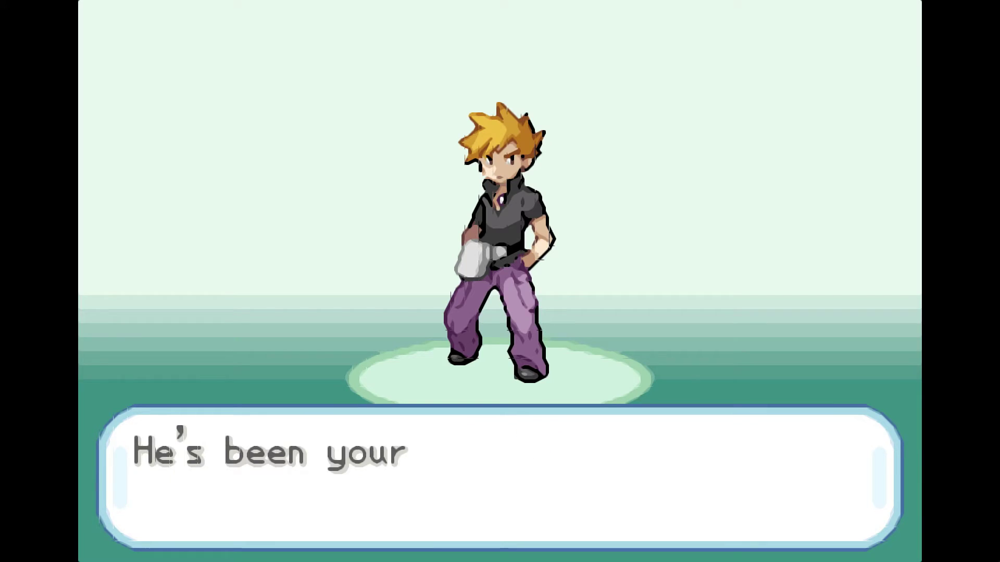
key("x")
key("x")
key("x")
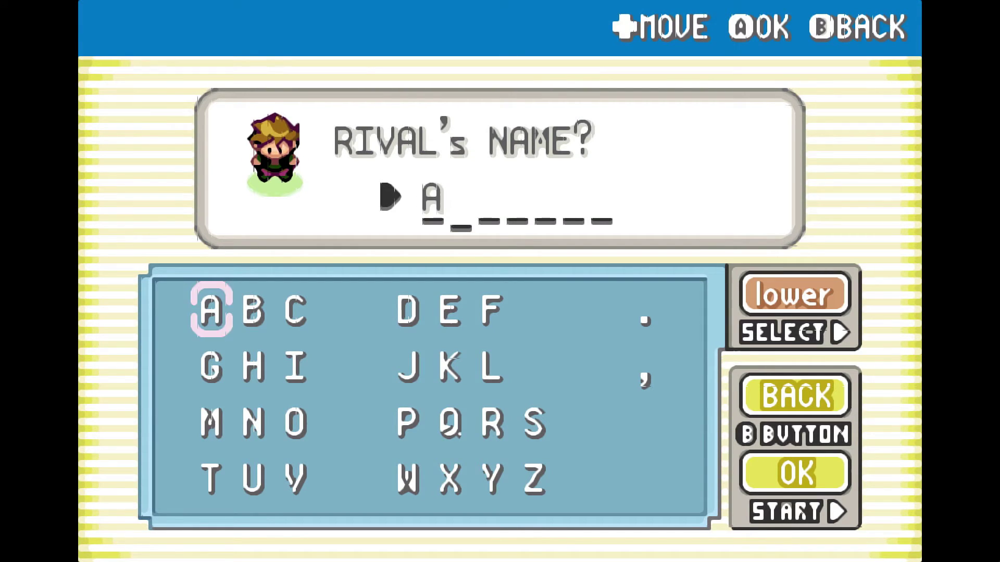
key("Return")
key("x")
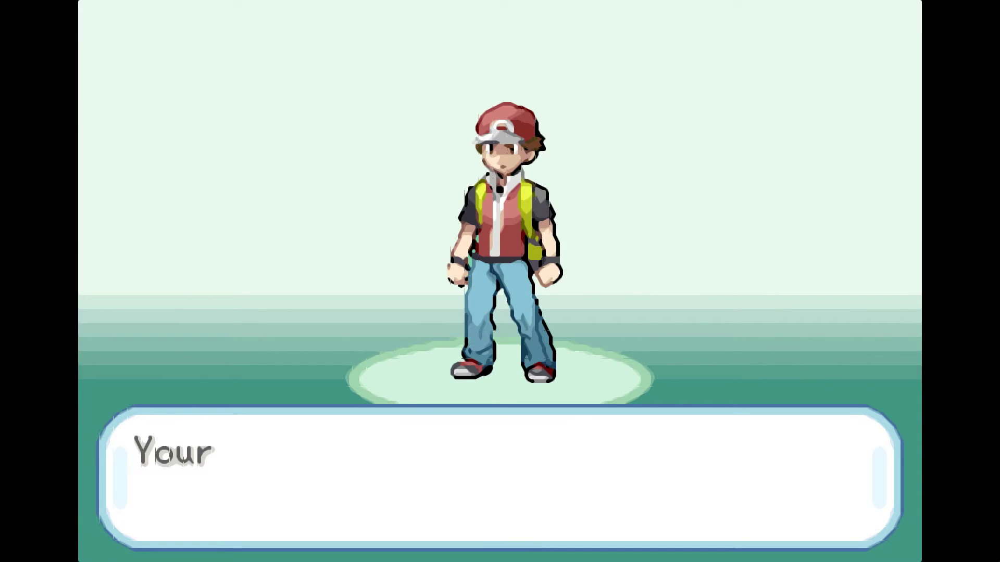
key("x")
Leave the house, walk north to the tall grass, and follow the professor to the lab
key("Right")
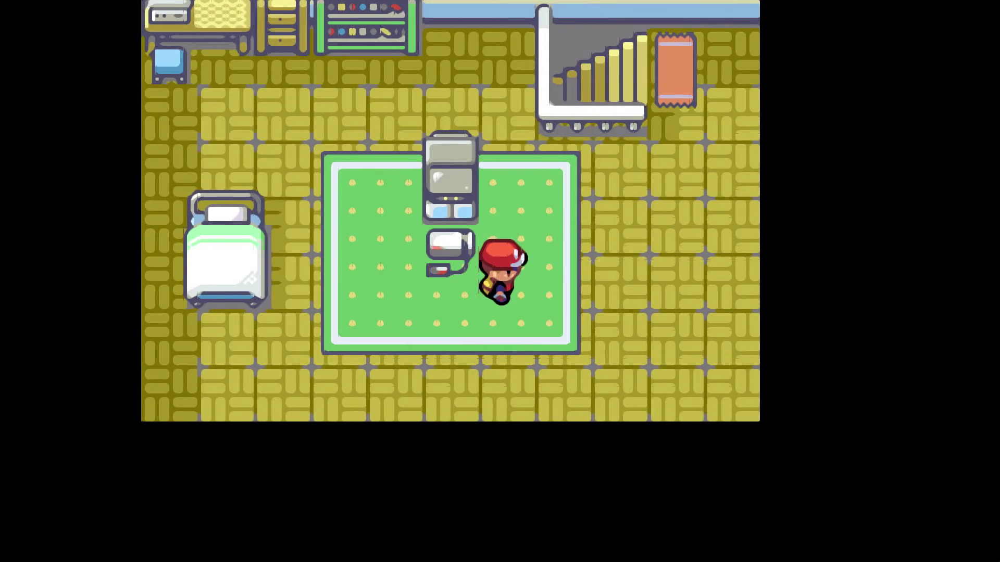
key("Up")
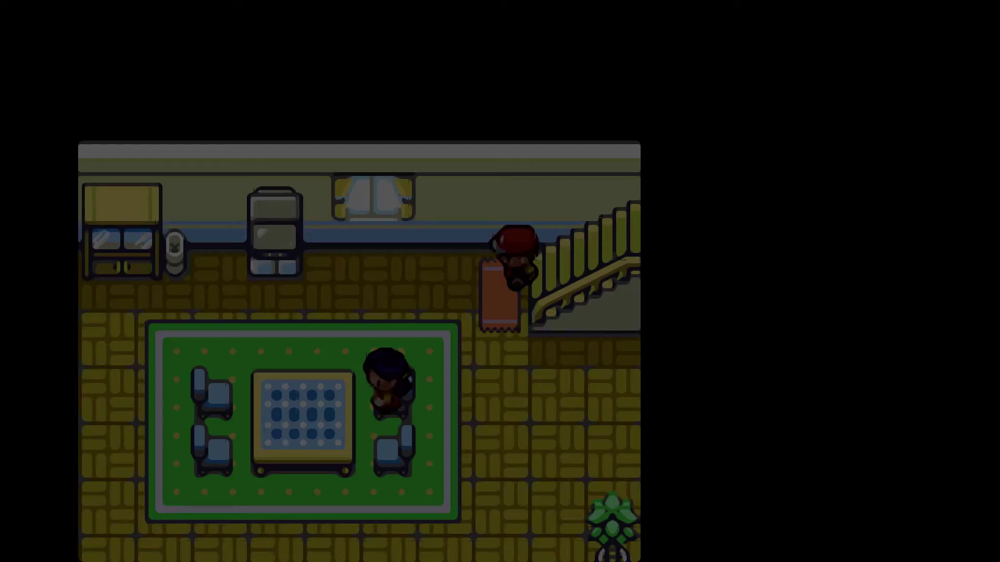
key("Down")
key("Up")
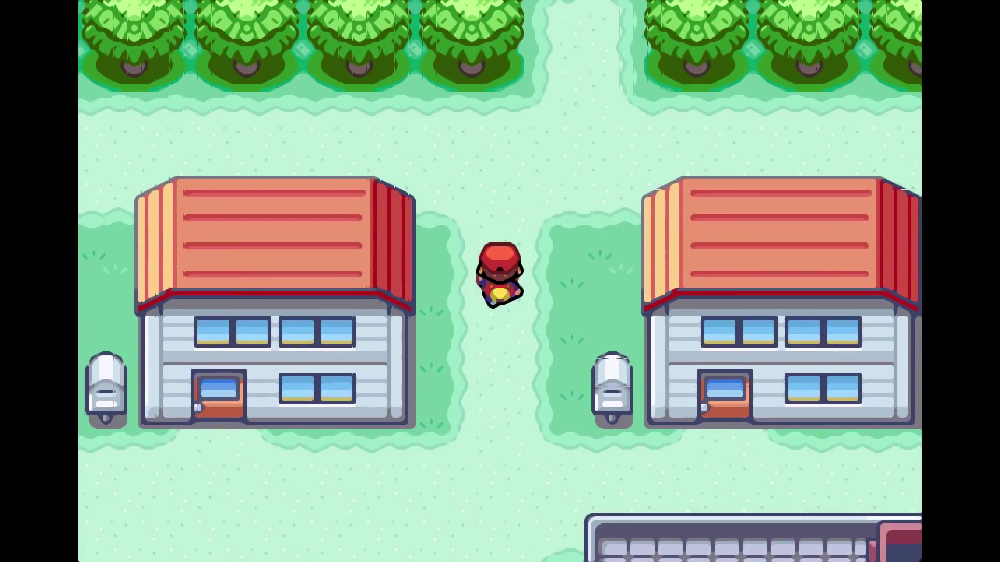
key("x")
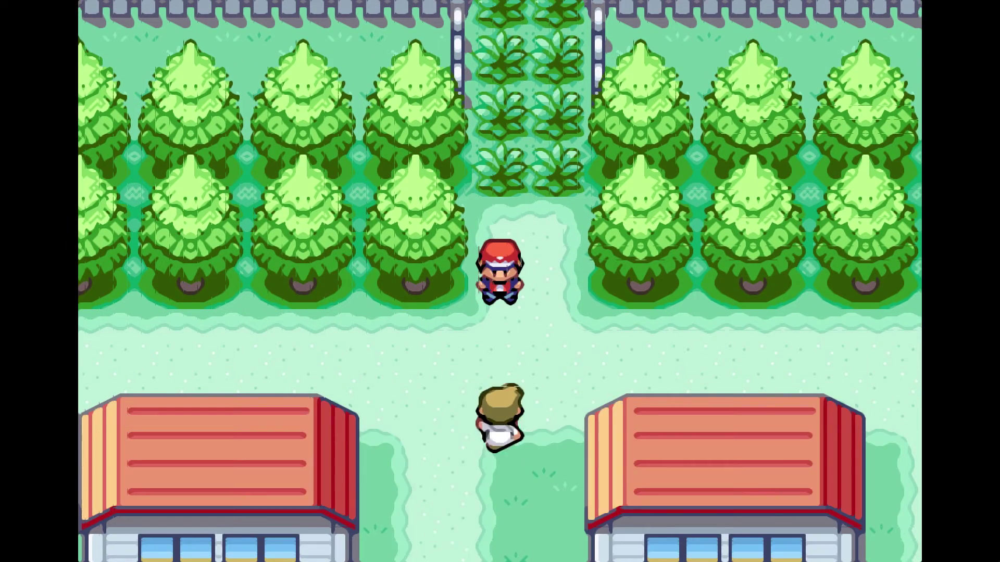
key("x")
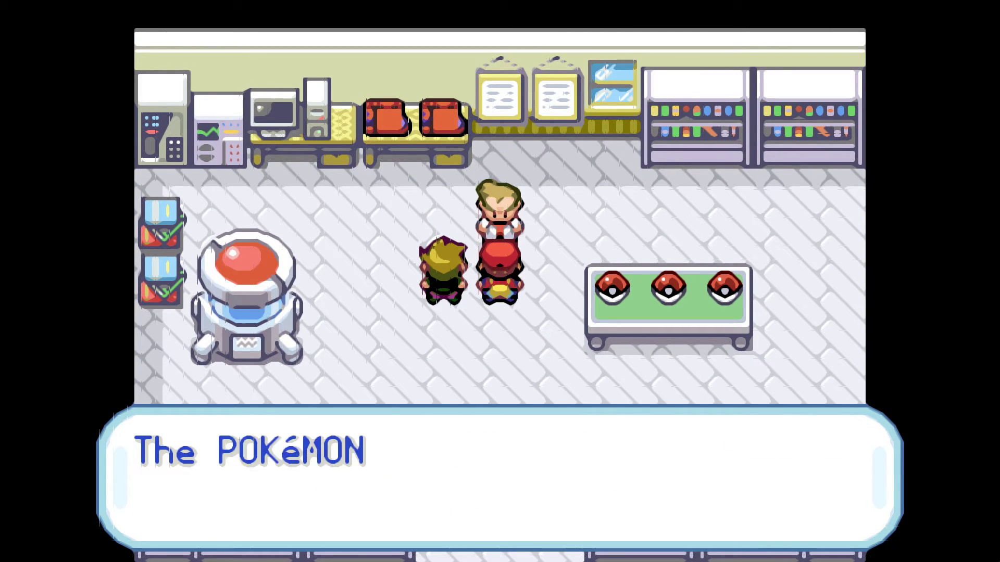
Advance the professor's and rival's dialogue in the lab until the character can move
key("x")
key("x")
key("x")
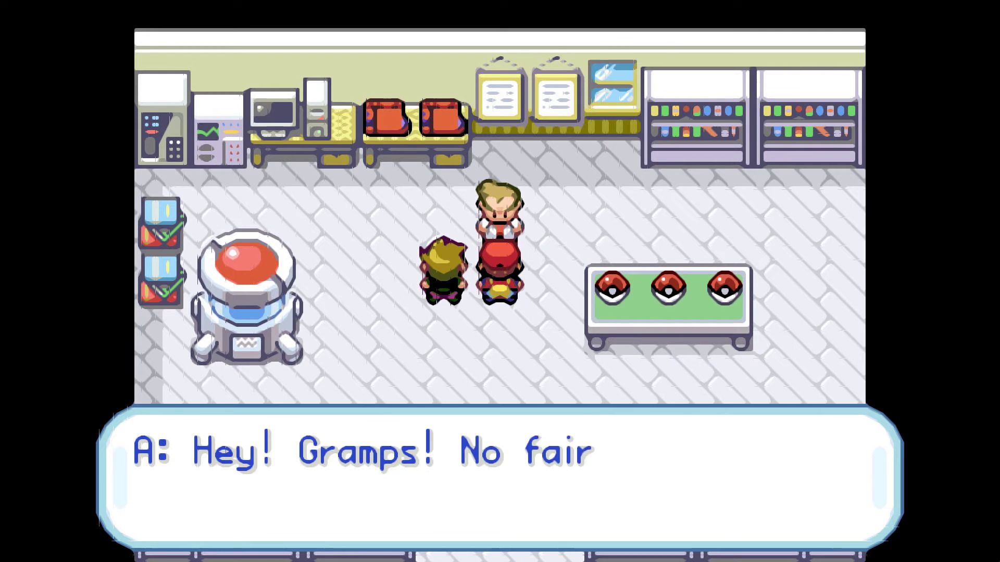
key("x")
key("x")
key("x")
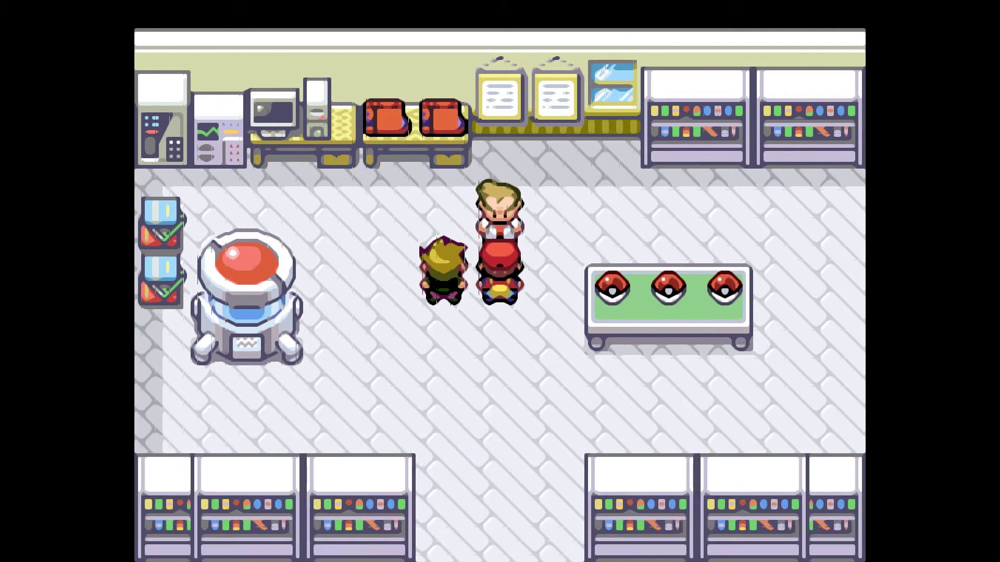
key("x")
key("x")
Walk to the table with the three Poké Balls and face the leftmost one
key("Down")
key("Right")
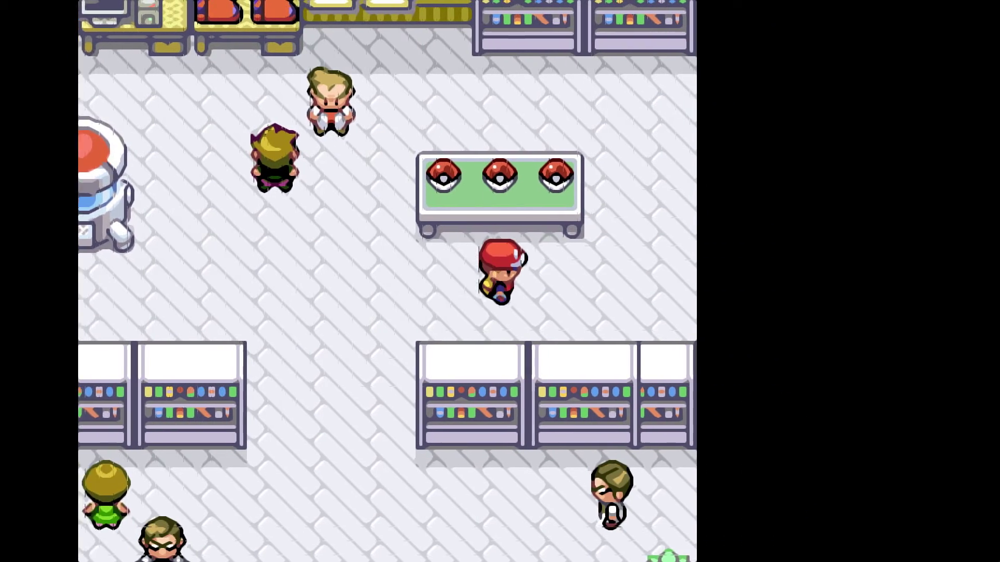
key("Right")
key("Left")
key("Up")
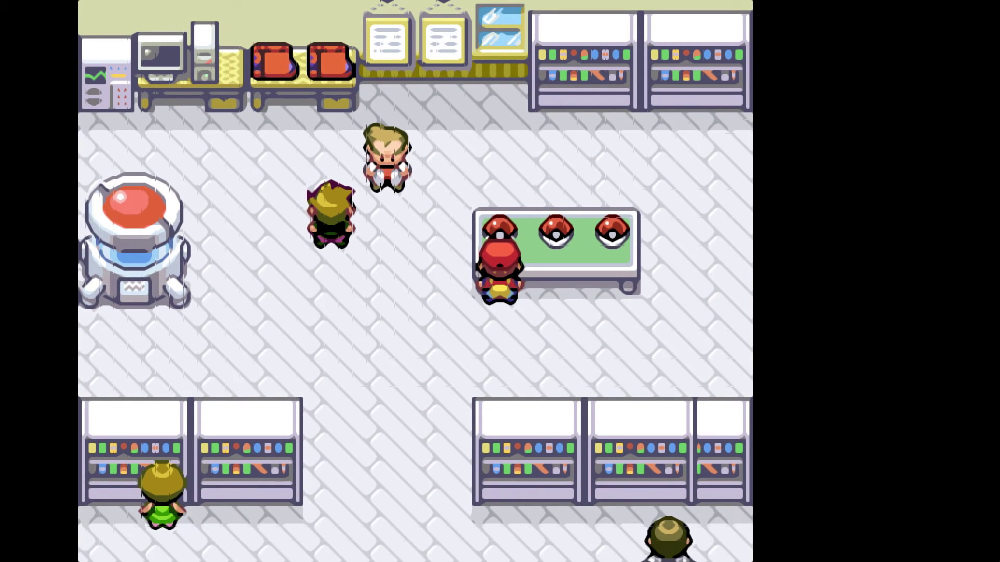
Check which starter is in the leftmost Poké Ball, decline it, and move to the middle ball
key("x")
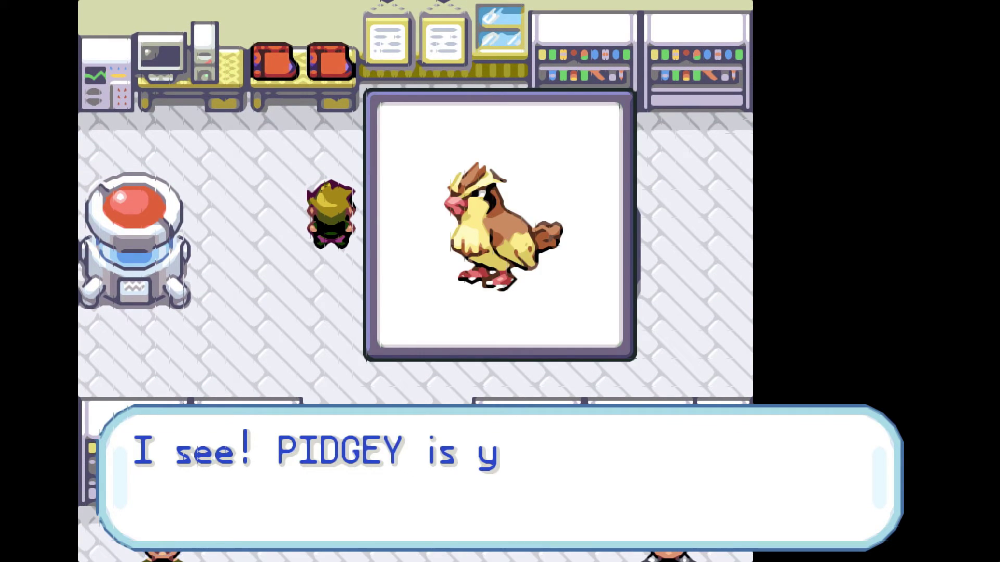
key("x")
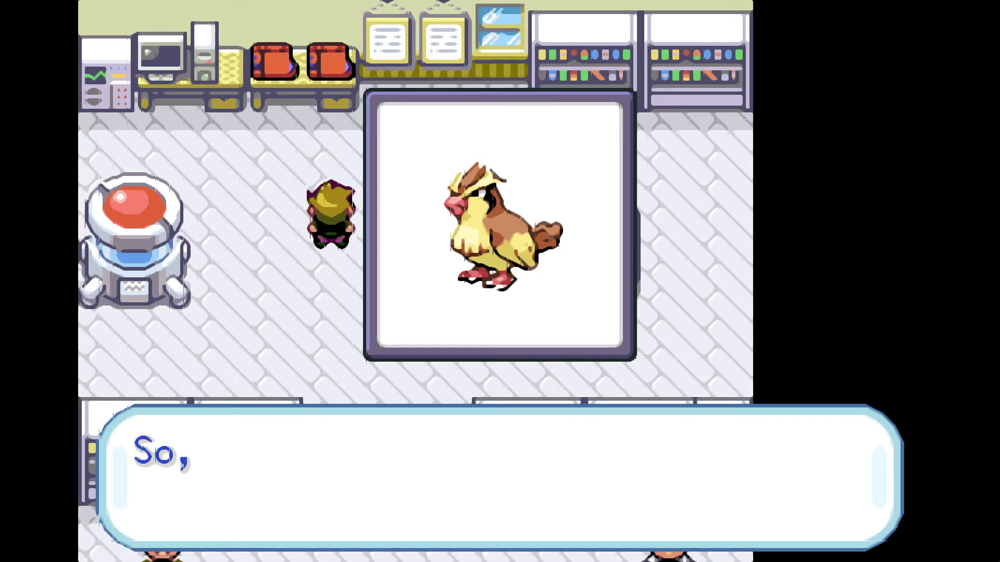
key("z")
key("Right")
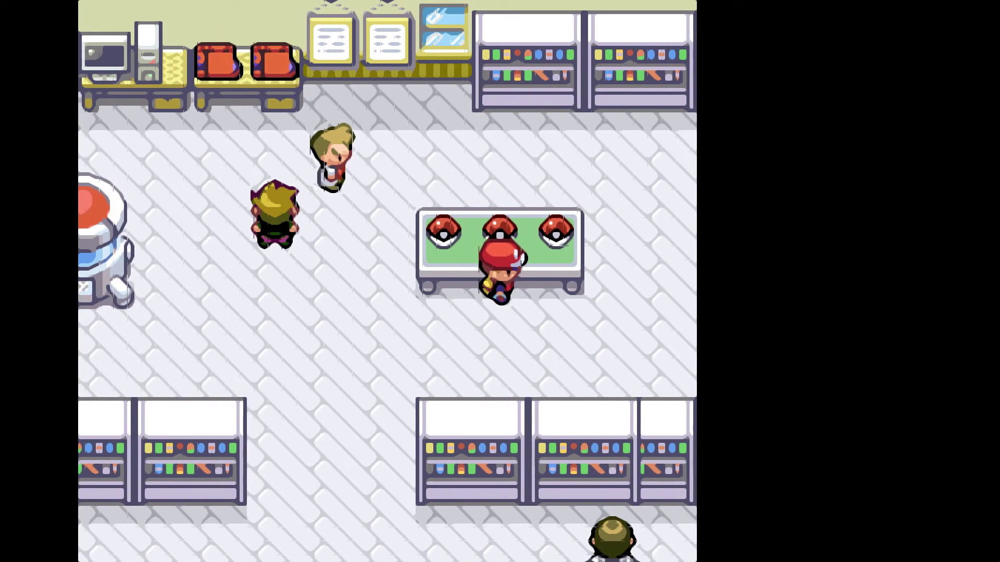
Check which starter is in the middle Poké Ball and decline it
key("Up")
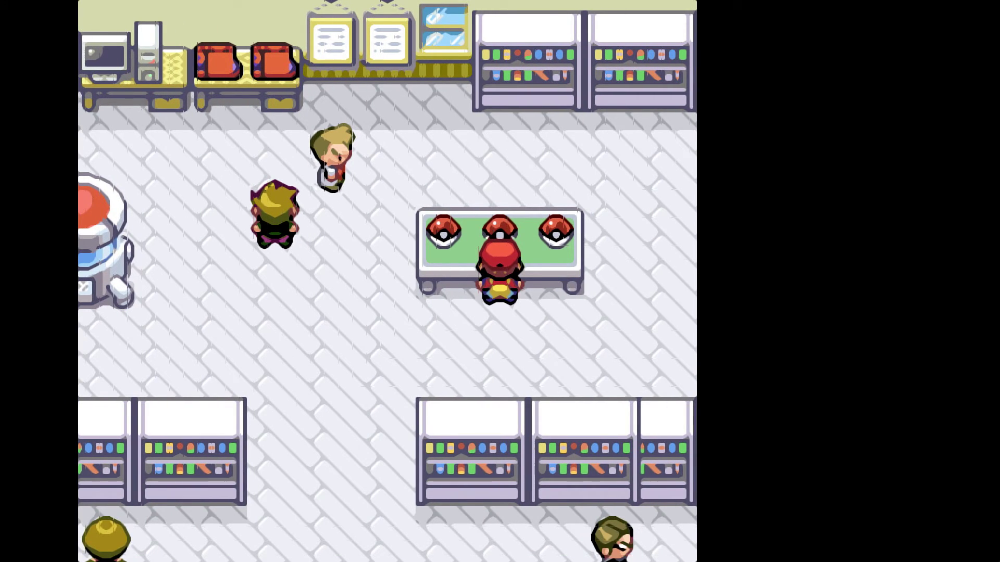
key("x")
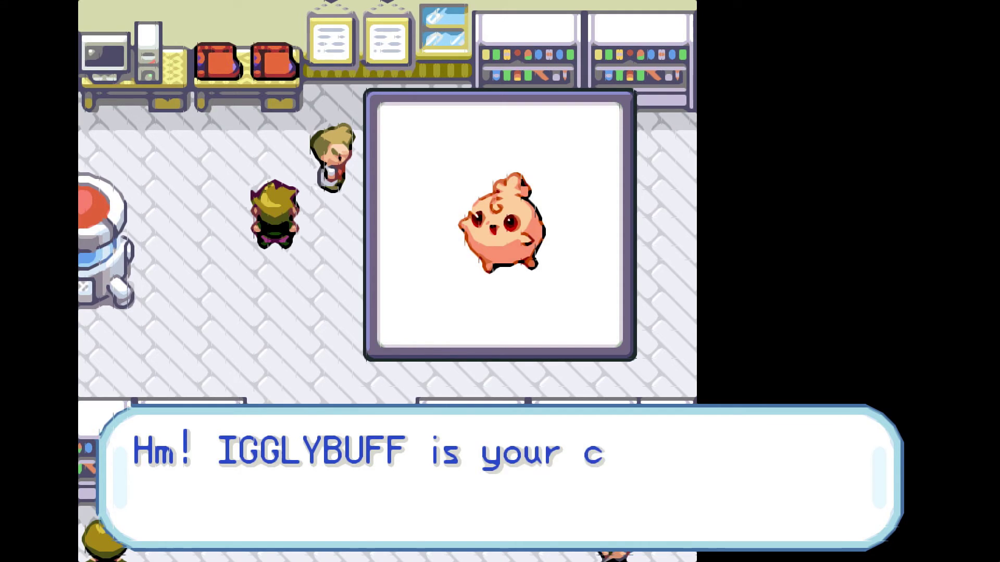
key("x")
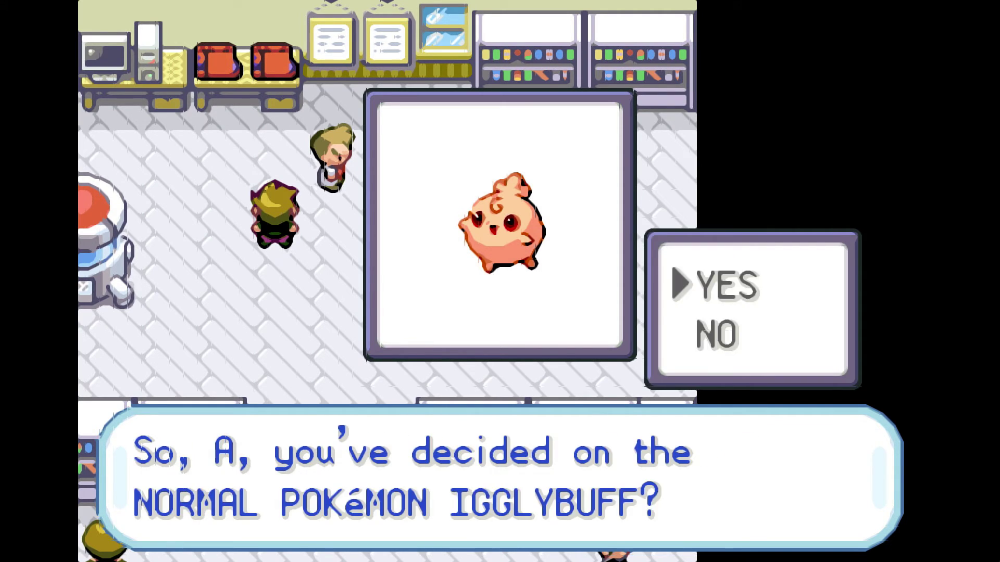
key("z")
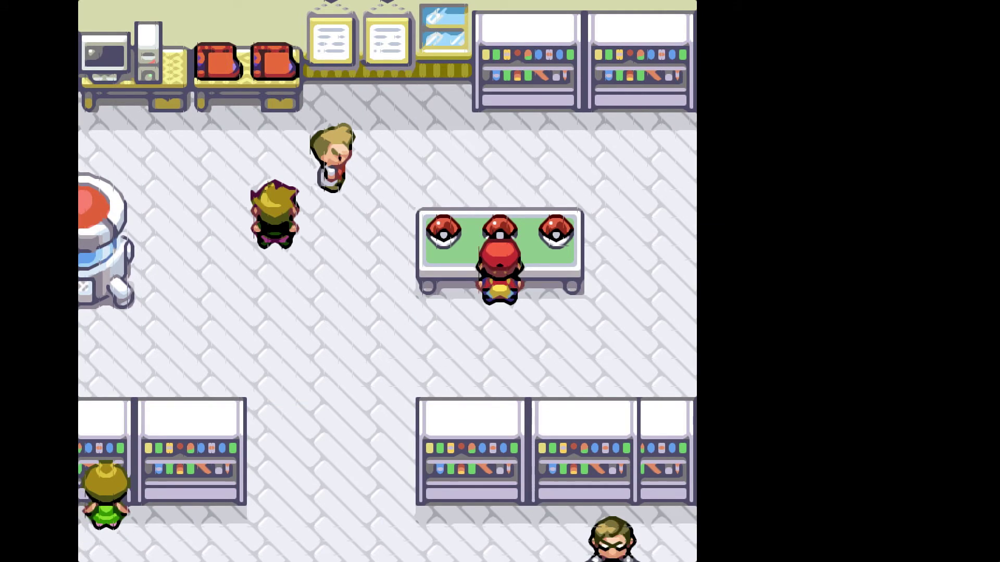
Check and decline the starter in the rightmost Poké Ball, and return to face the middle ball
key("Right")
key("Up")
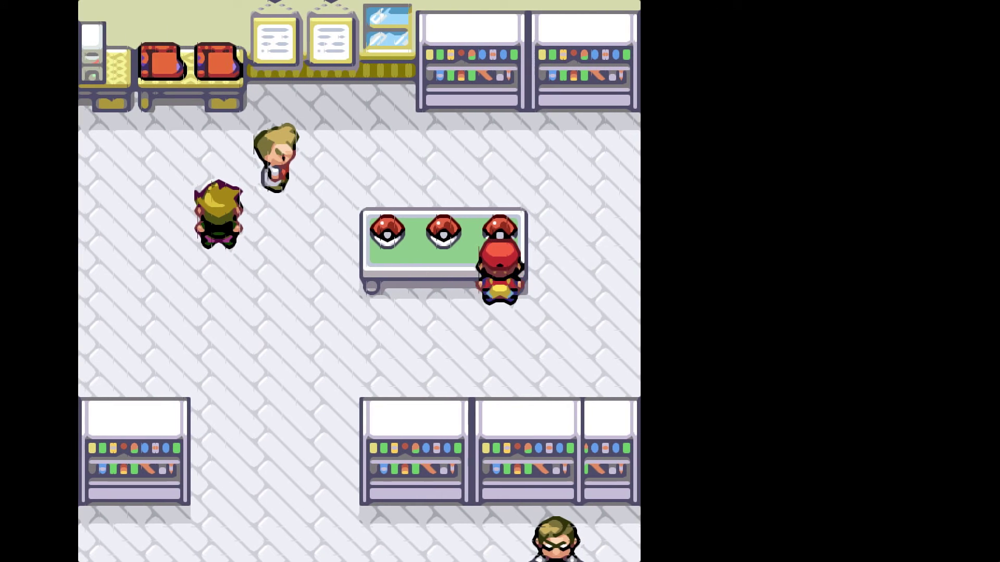
key("x")
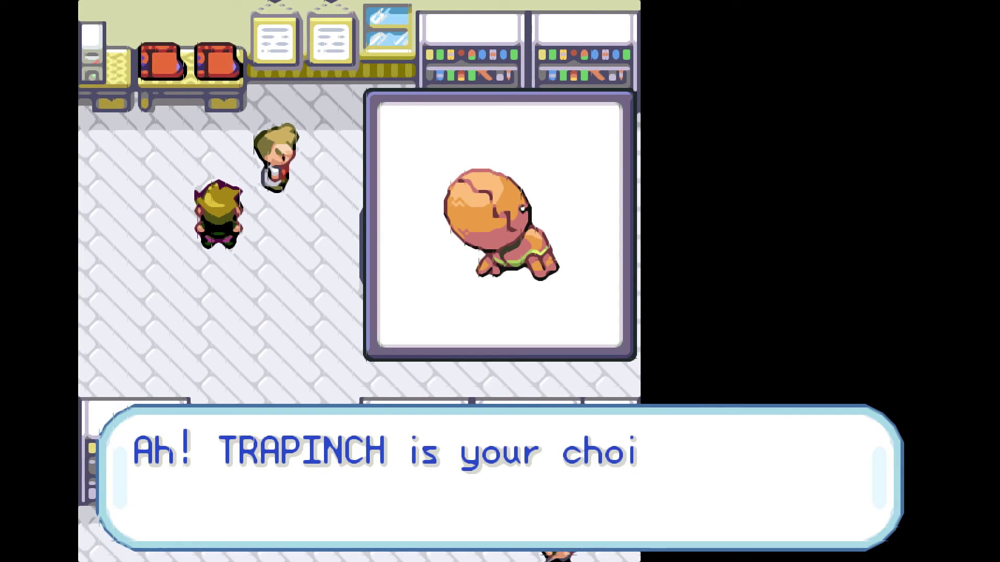
key("x")
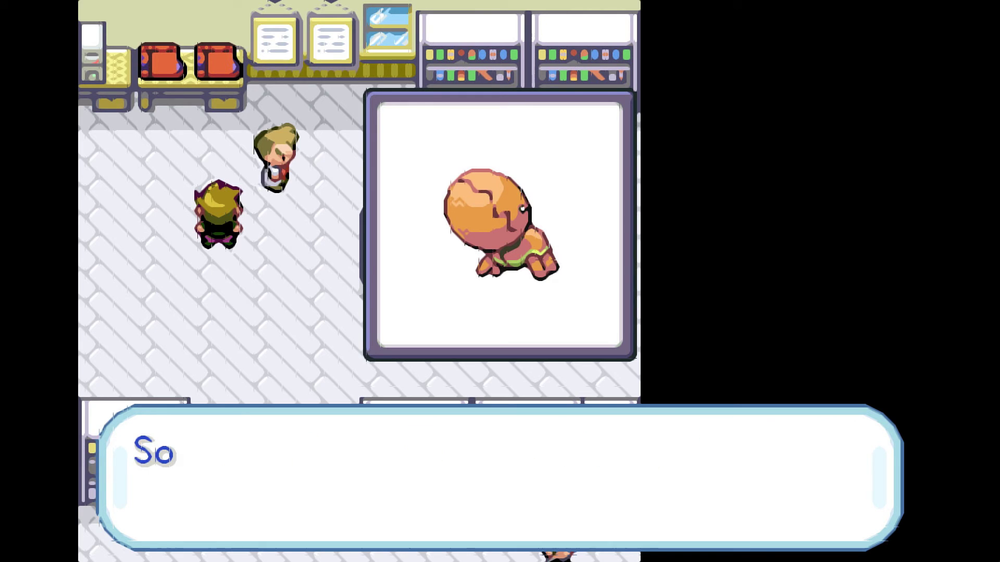
key("z")
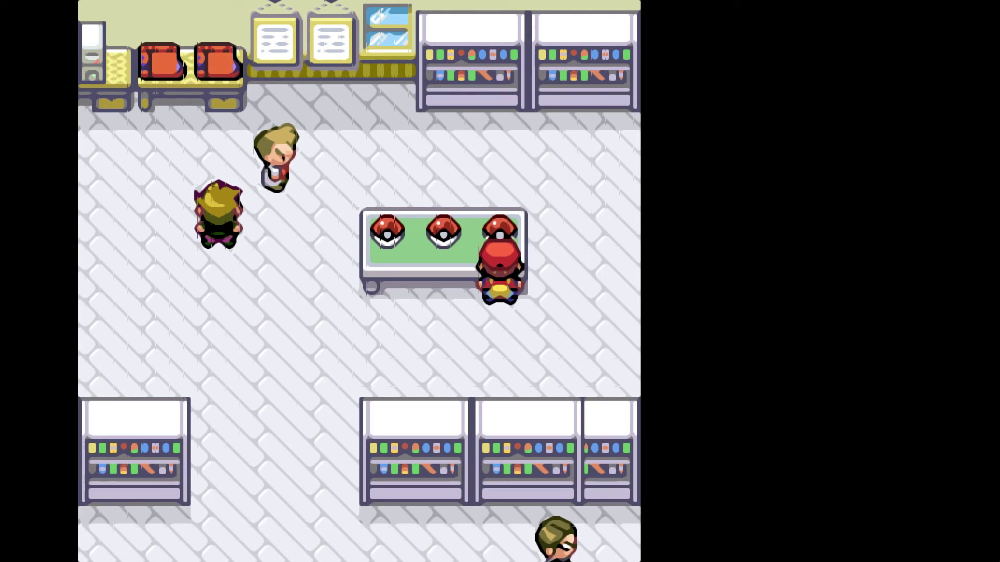
key("Left")
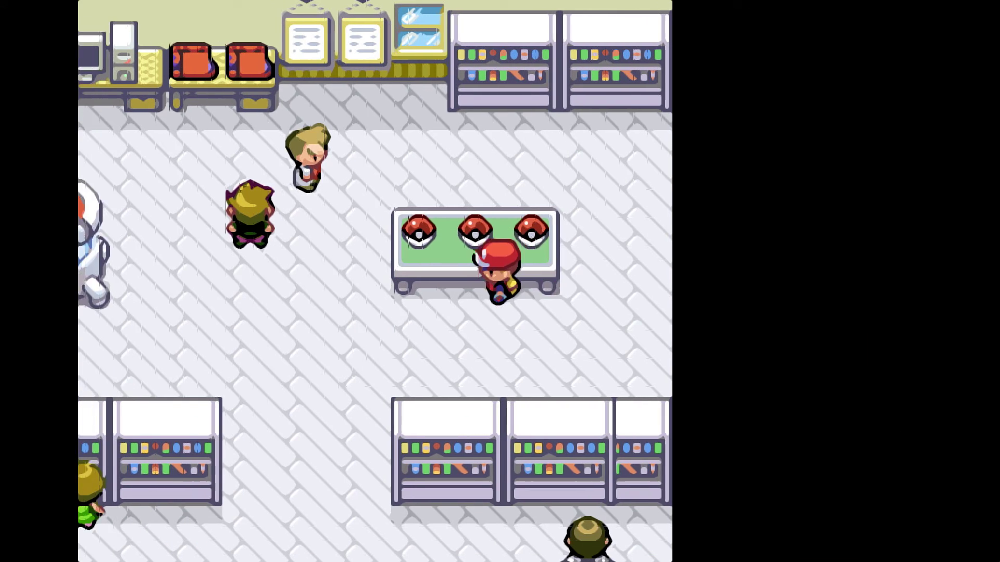
key("Up")
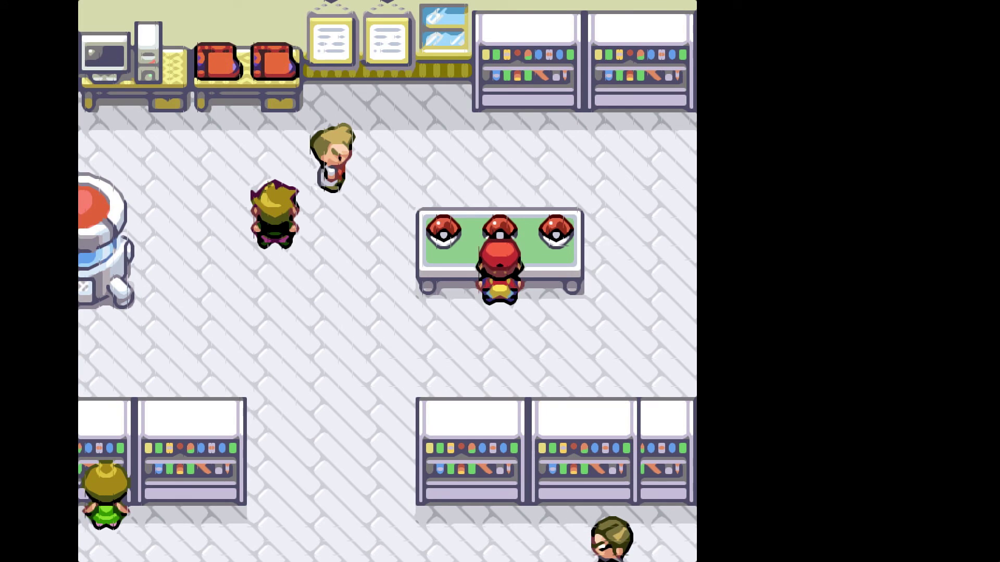